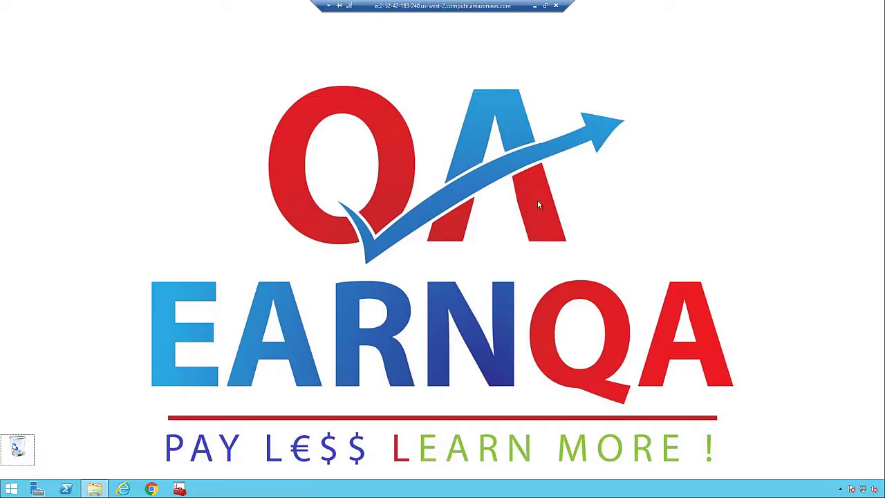
Open the saved HP ALM 12.50 favorite in Internet Explorer and go to its Site Administration page
{"action": "left_click", "coordinate": [123, 488]}
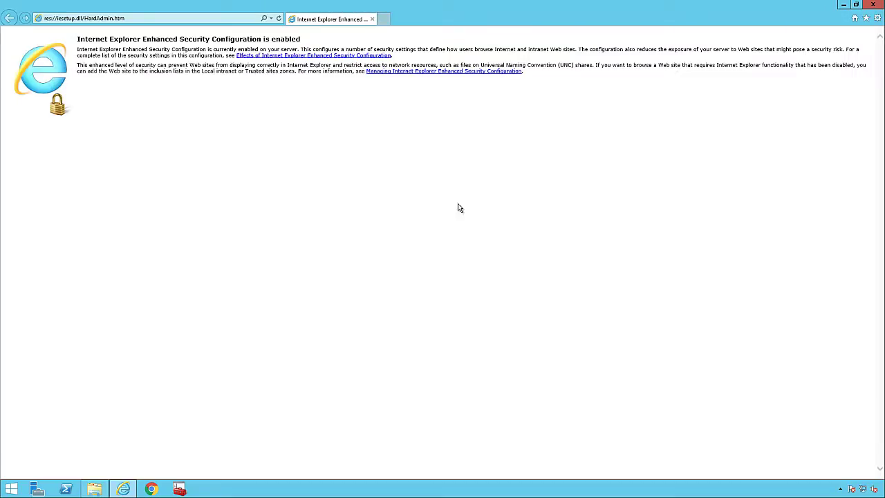
{"action": "left_click", "coordinate": [865, 18]}
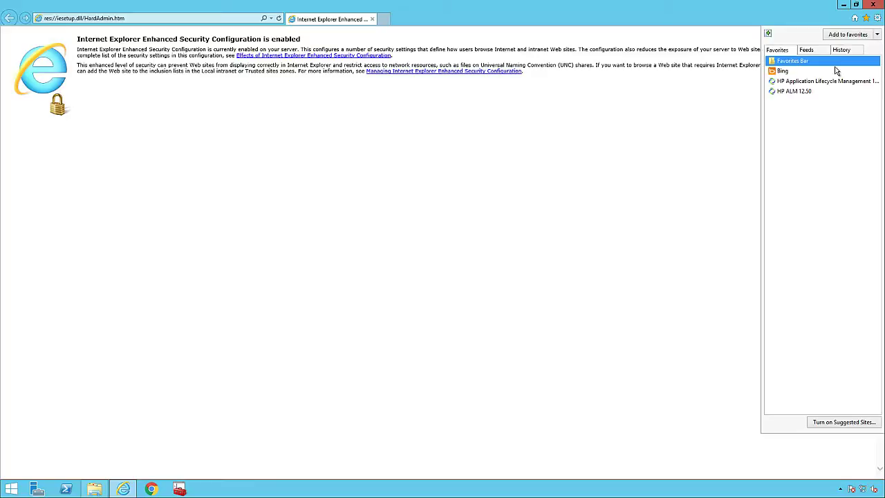
{"action": "left_click", "coordinate": [804, 91]}
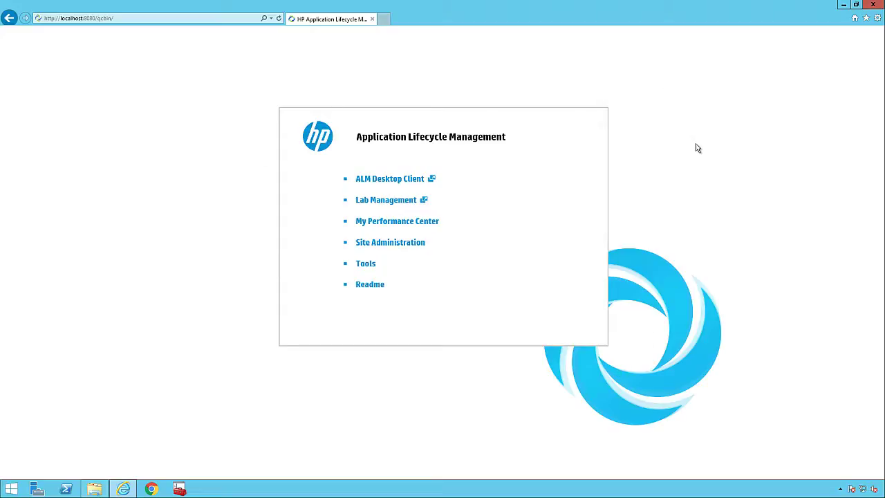
{"action": "left_click", "coordinate": [390, 243]}
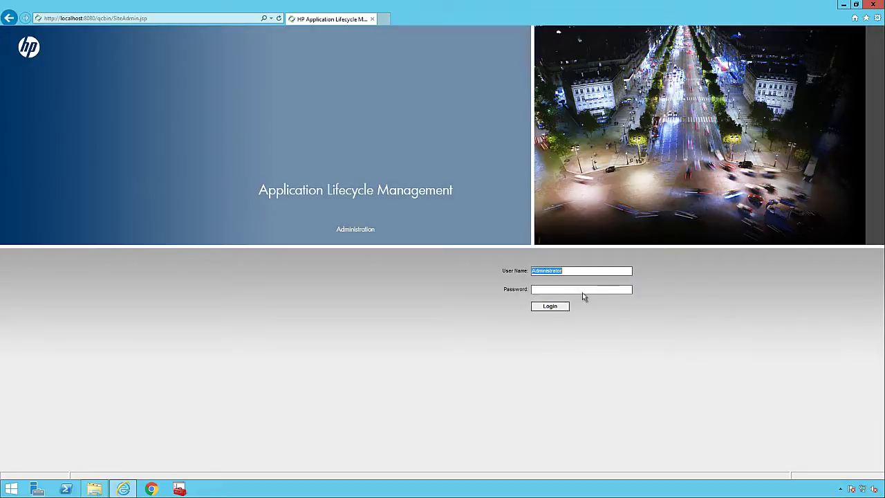
Log in to Site Administration with the administrator account's password
{"action": "left_click", "coordinate": [560, 289]}
{"action": "key", "text": "ctrl+v"}
{"action": "left_click", "coordinate": [553, 309]}
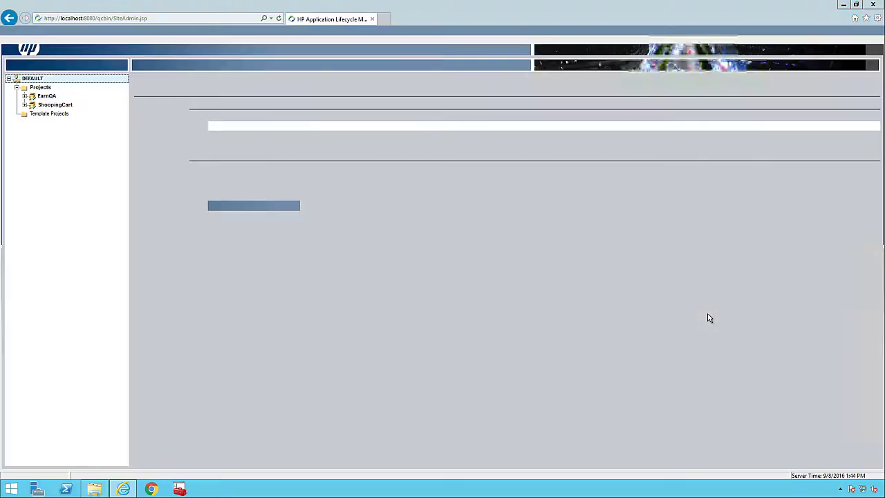
{"action": "left_click_drag", "start_coordinate": [433, 227], "coordinate": [458, 308]}
{"action": "left_click", "coordinate": [466, 287]}
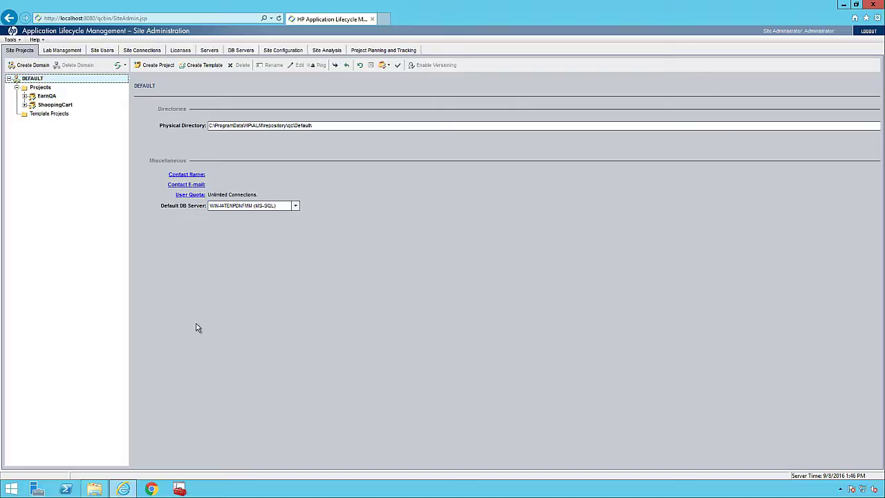
Create a new domain named IT
{"action": "left_click", "coordinate": [36, 69]}
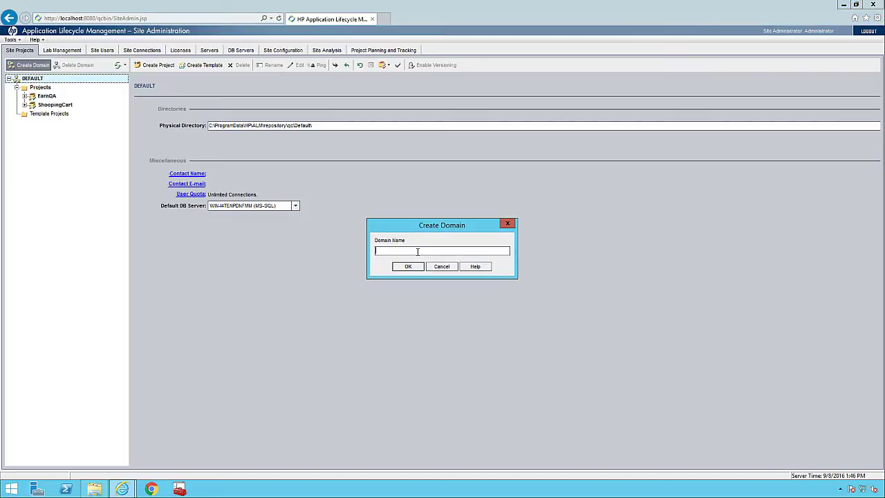
{"action": "type", "text": "EC"}
{"action": "key", "text": "BackSpace"}
{"action": "key", "text": "BackSpace"}
{"action": "left_click", "coordinate": [408, 267]}
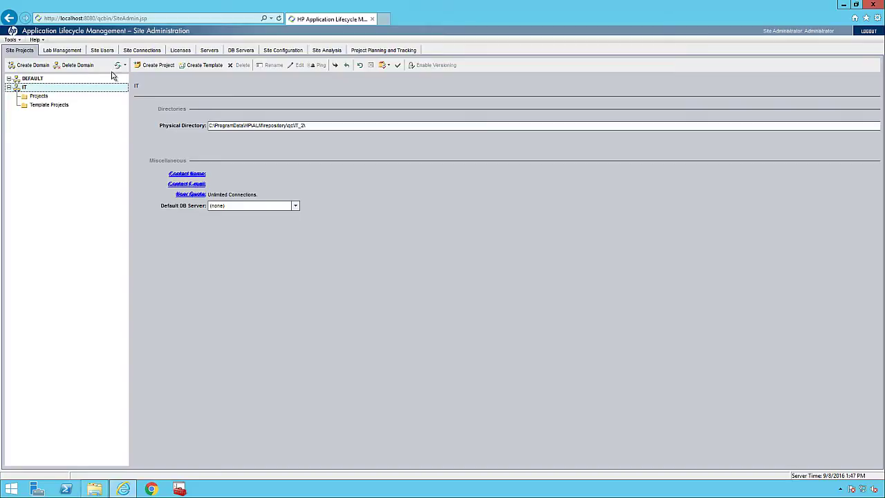
Start a new empty project named Project1 in the IT domain
{"action": "left_click", "coordinate": [155, 65]}
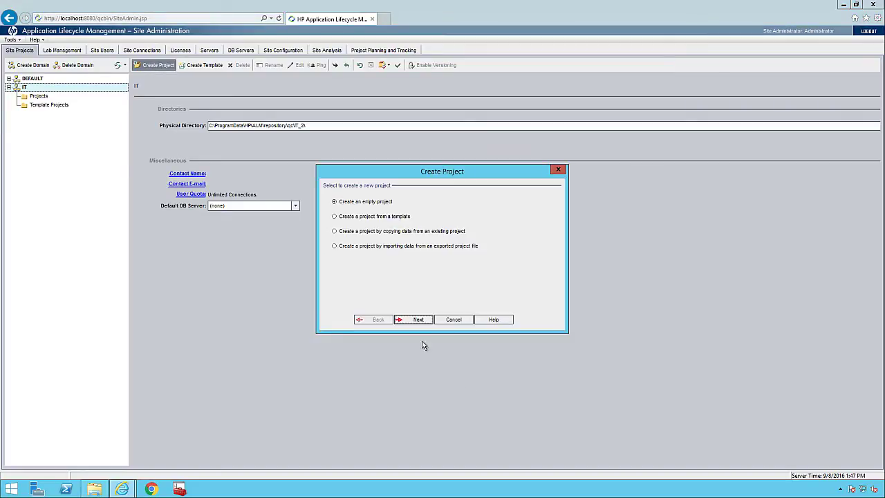
{"action": "left_click", "coordinate": [418, 320]}
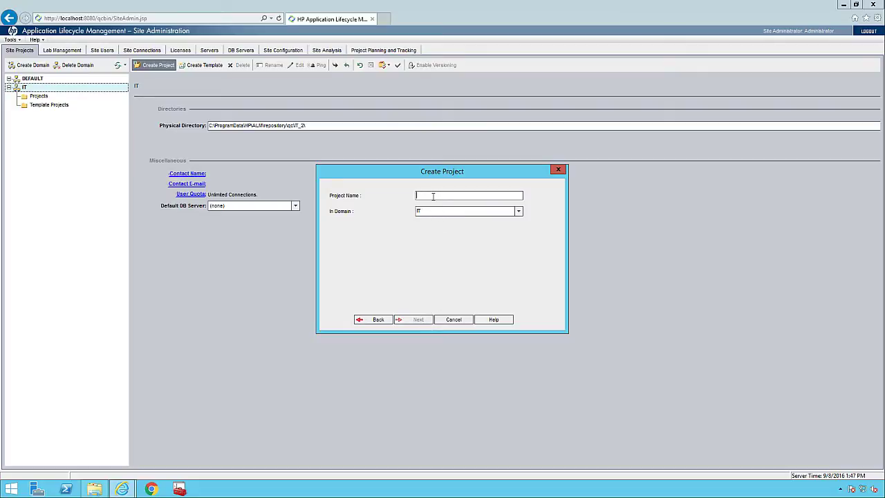
{"action": "type", "text": "Project1"}
{"action": "left_click", "coordinate": [517, 211]}
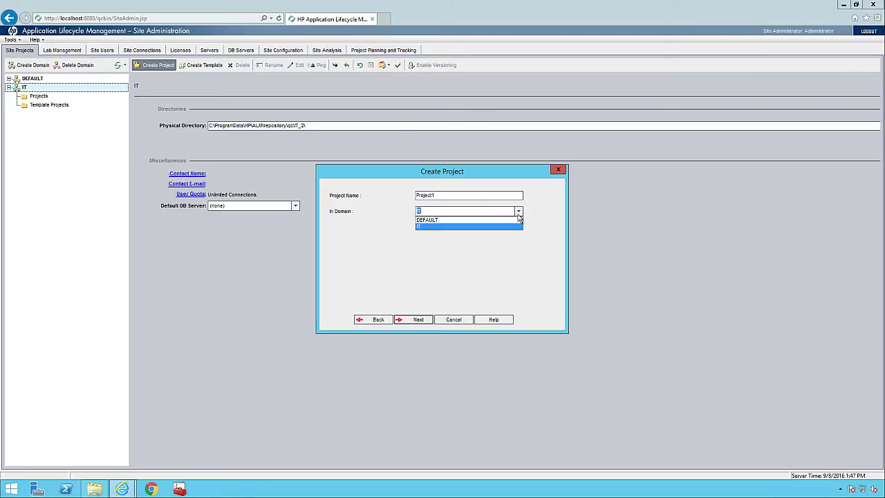
{"action": "left_click", "coordinate": [427, 252]}
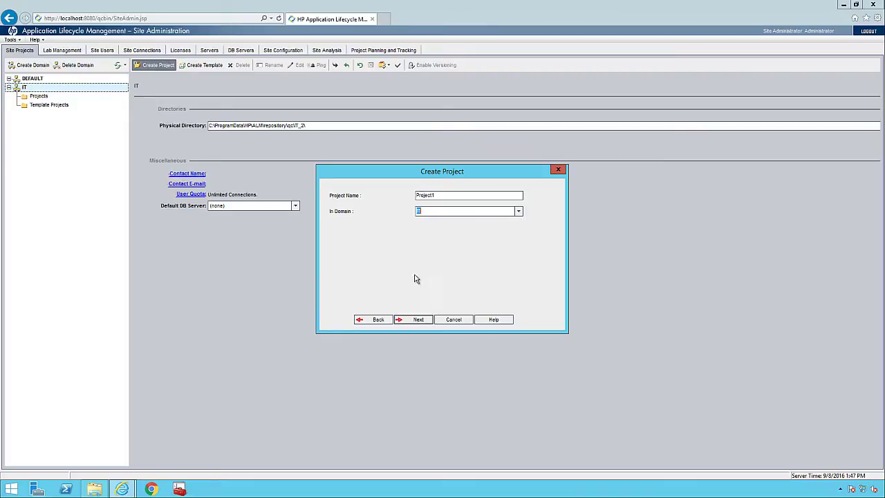
{"action": "left_click", "coordinate": [416, 320]}
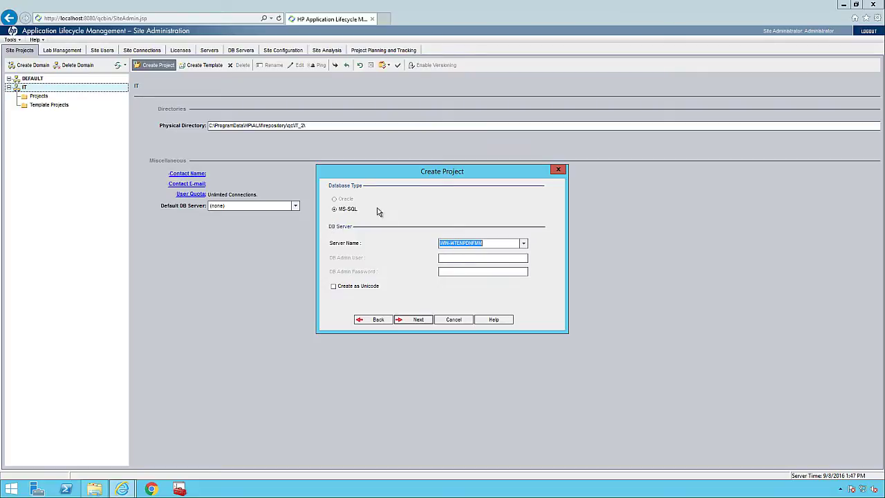
Accept the MS-SQL database server for Project1 and add Administrator as the project administrator
{"action": "left_click", "coordinate": [419, 321]}
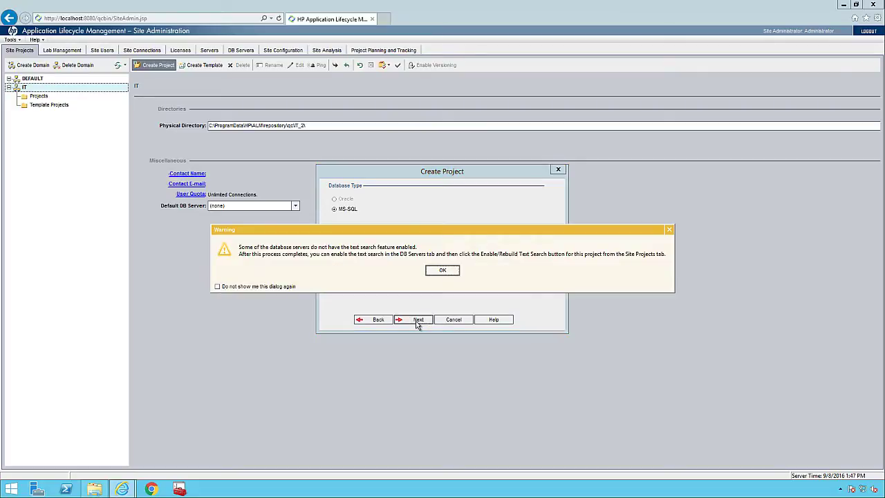
{"action": "left_click", "coordinate": [443, 272]}
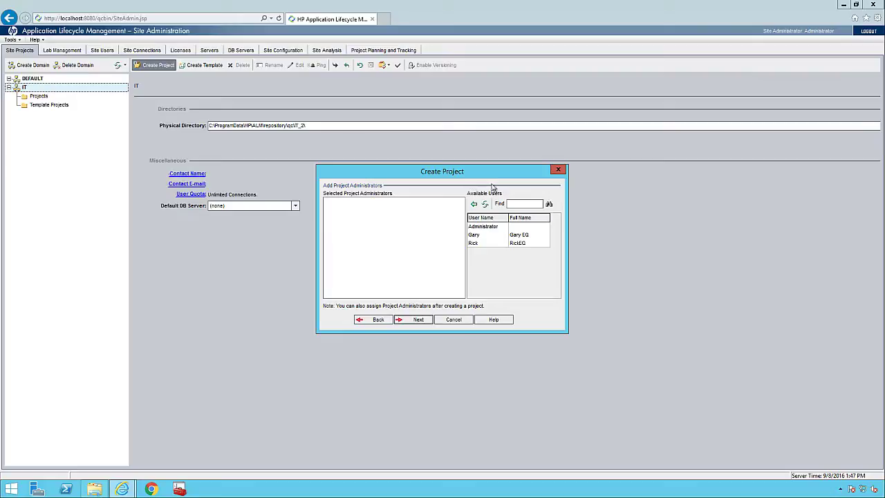
{"action": "double_click", "coordinate": [487, 227]}
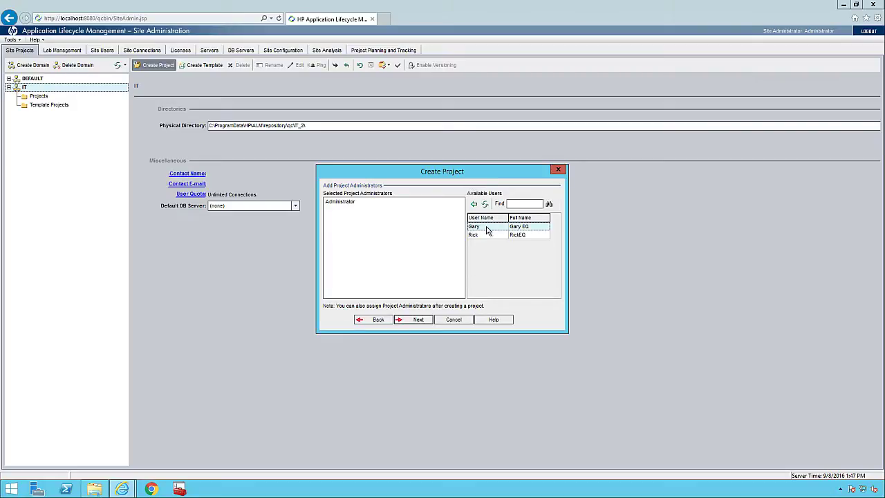
{"action": "left_click", "coordinate": [418, 320]}
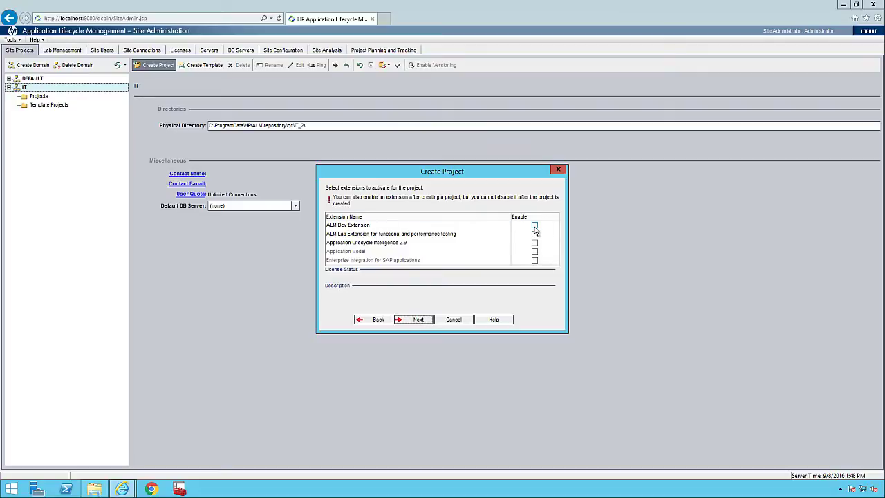
Enable all five extensions for Project1, including the unlicensed Application Model and Enterprise Integration for SAP applications
{"action": "left_click", "coordinate": [534, 226]}
{"action": "left_click", "coordinate": [535, 234]}
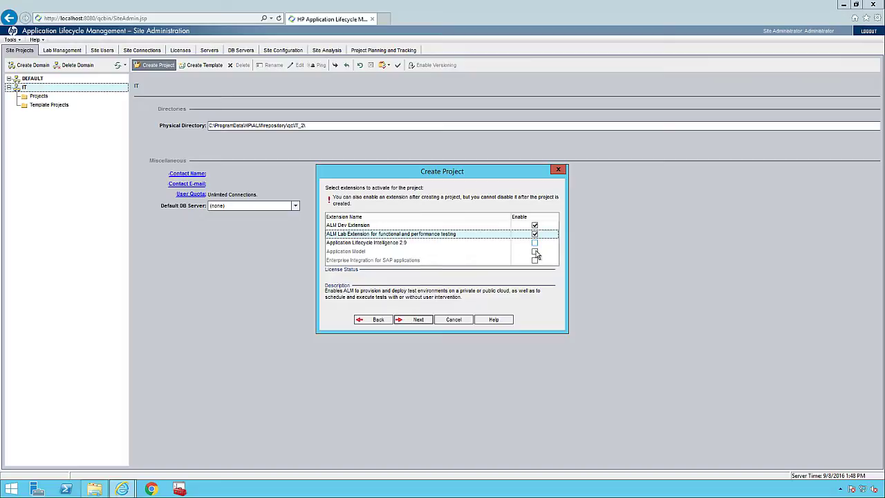
{"action": "left_click", "coordinate": [534, 251]}
{"action": "left_click", "coordinate": [534, 260]}
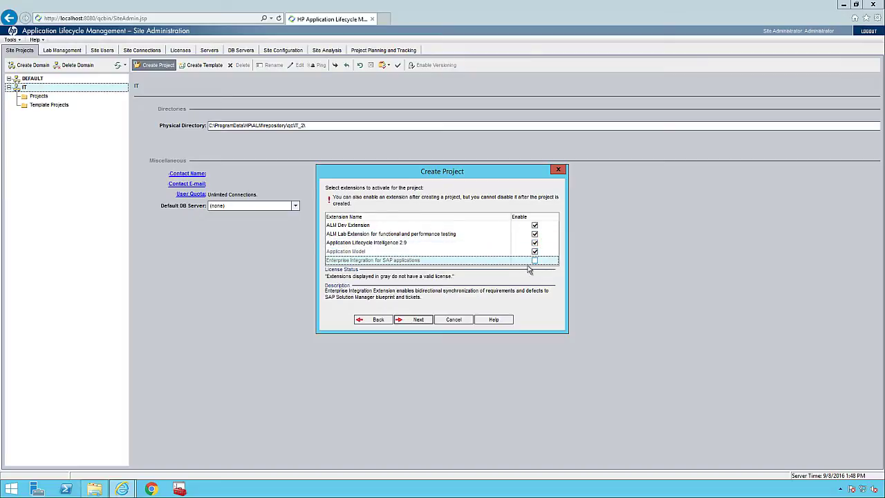
{"action": "left_click", "coordinate": [418, 319]}
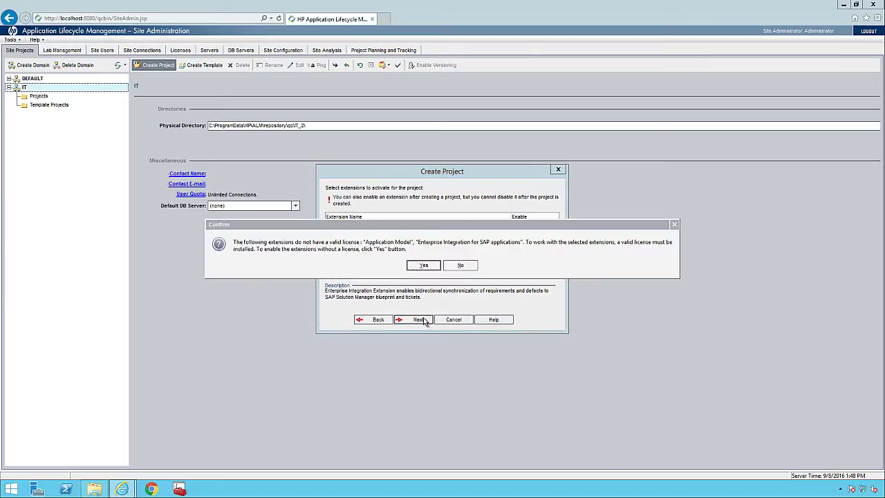
{"action": "left_click", "coordinate": [423, 266]}
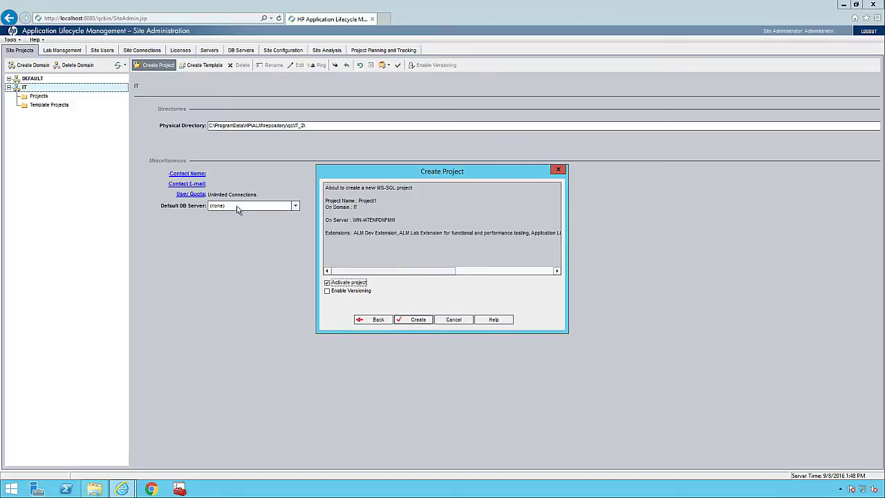
Create Project1 with project activation kept on, and agree to open Lab Management
{"action": "left_click", "coordinate": [419, 319]}
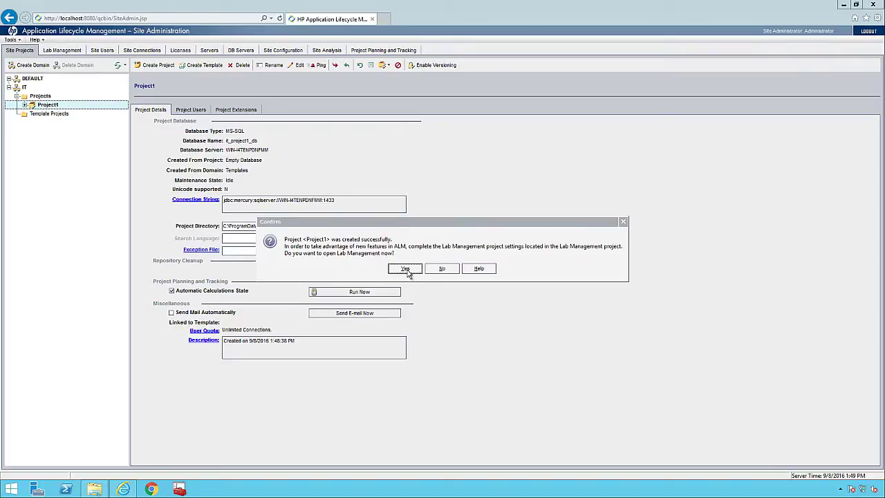
{"action": "left_click", "coordinate": [406, 269]}
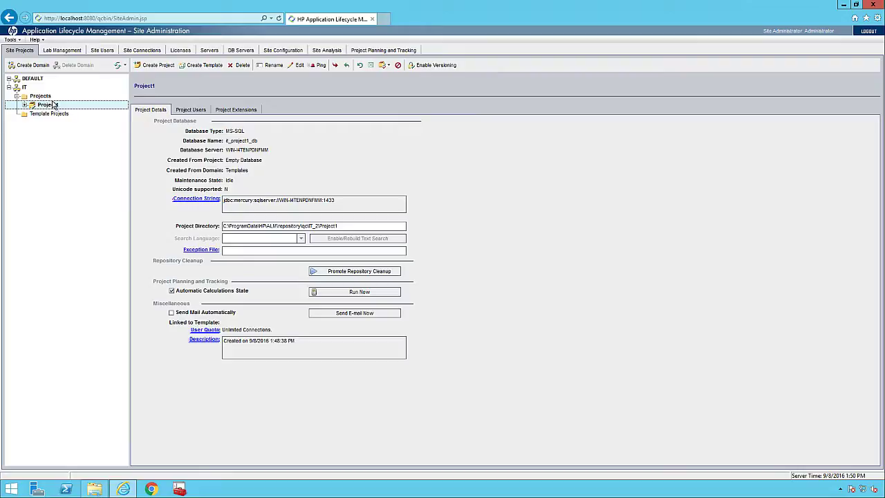
Create a second domain named ECOMMERCE
{"action": "left_click", "coordinate": [31, 79]}
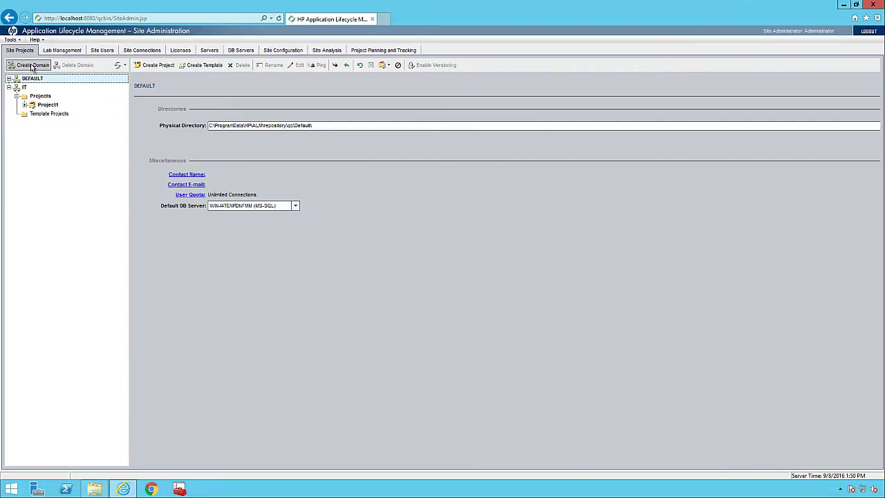
{"action": "left_click", "coordinate": [32, 67]}
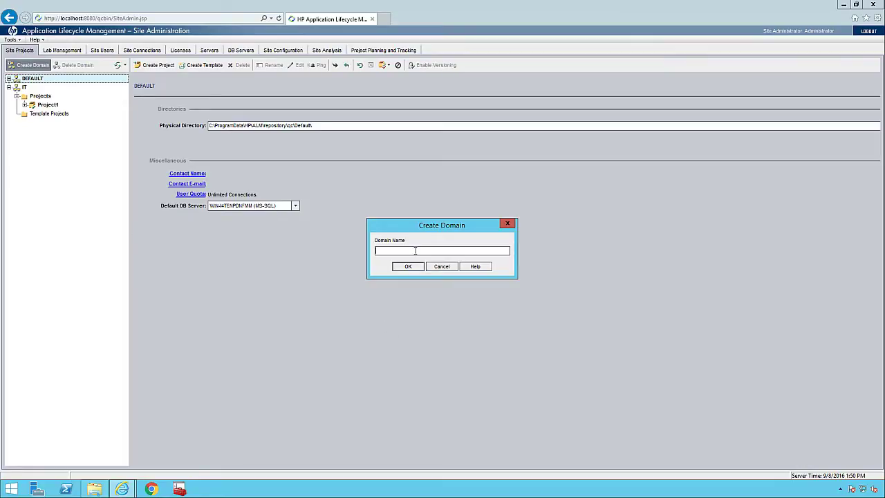
{"action": "type", "text": "ECOMMERCE"}
{"action": "left_click", "coordinate": [409, 267]}
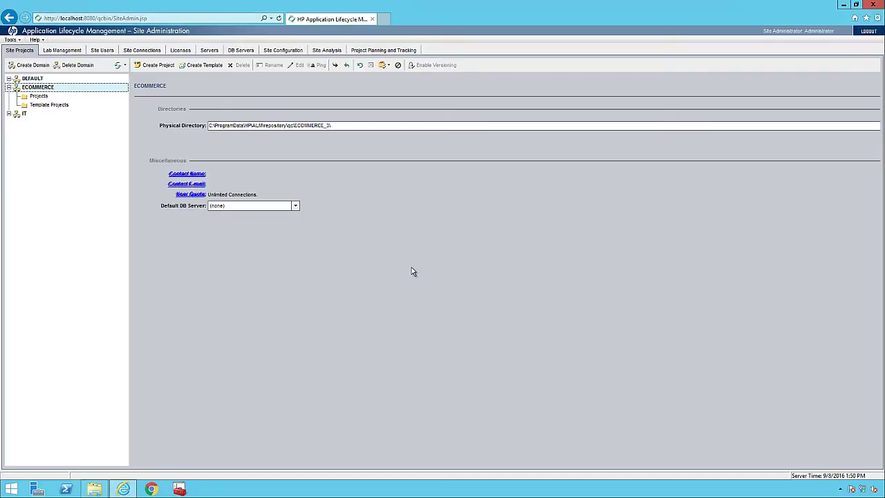
Start a new empty project named Amazon in the ECOMMERCE domain
{"action": "left_click", "coordinate": [38, 97]}
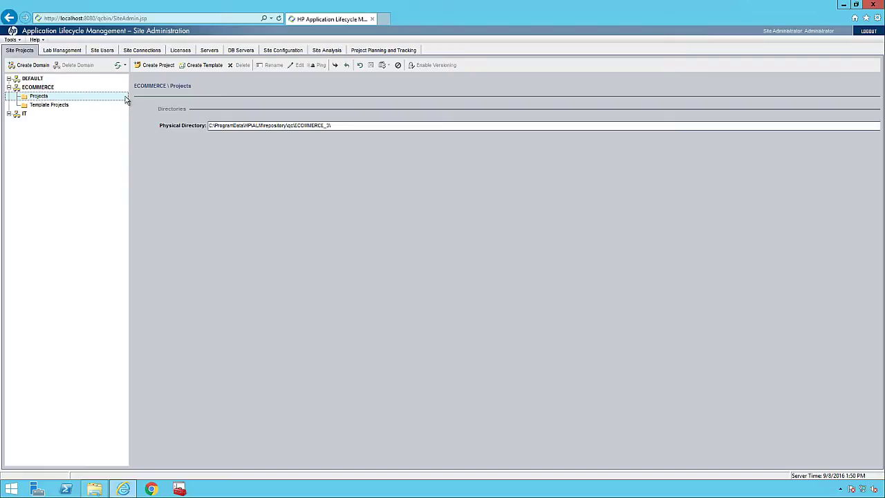
{"action": "left_click", "coordinate": [154, 67]}
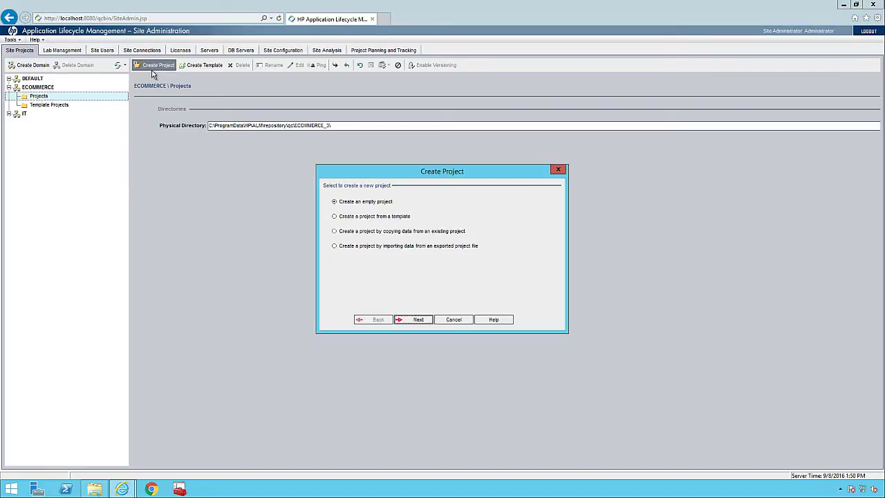
{"action": "left_click", "coordinate": [417, 320]}
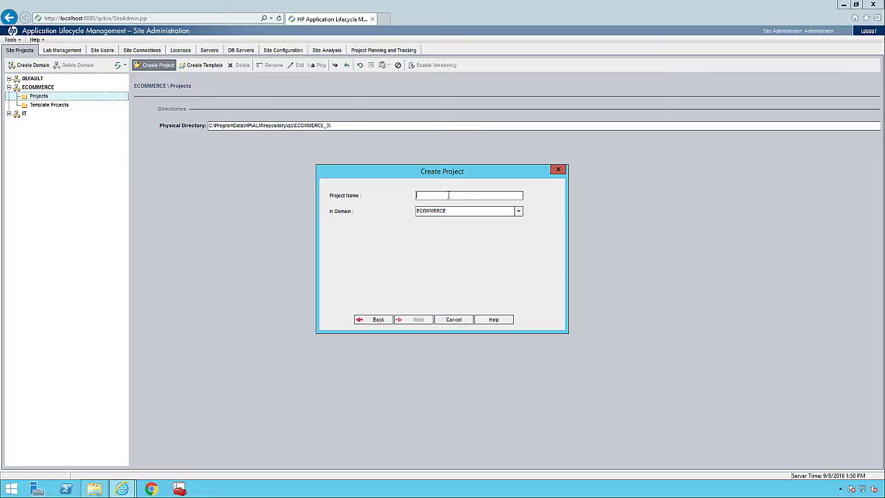
{"action": "type", "text": "Amn"}
{"action": "type", "text": "zon"}
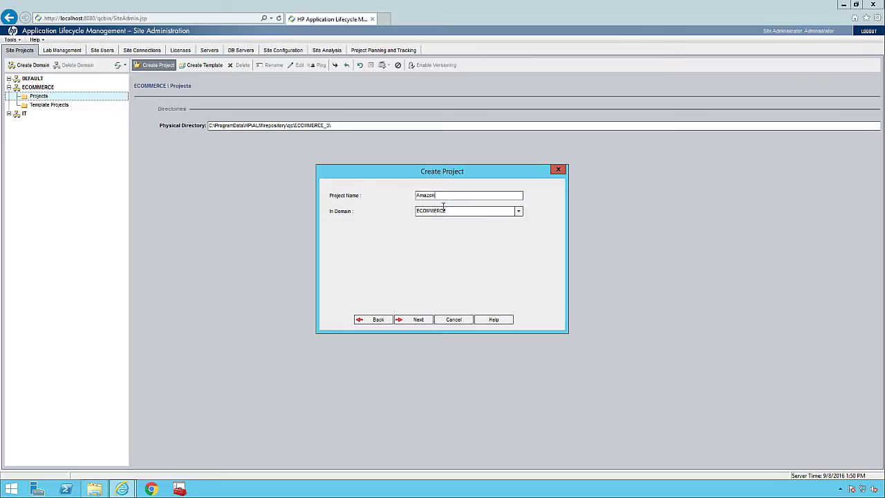
{"action": "left_click", "coordinate": [518, 211]}
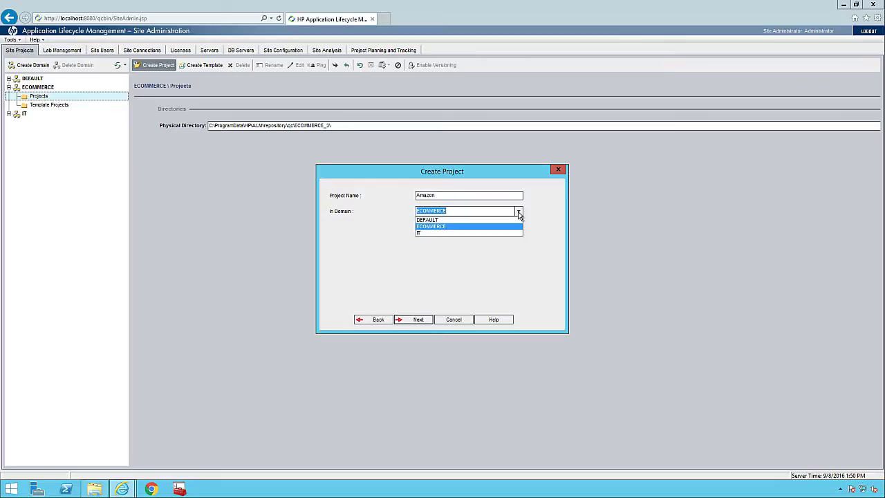
{"action": "left_click", "coordinate": [439, 228]}
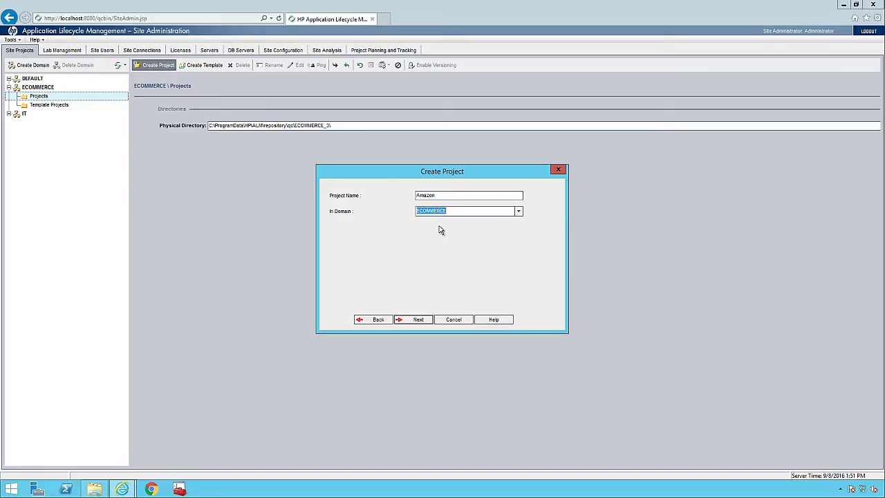
{"action": "left_click", "coordinate": [419, 320]}
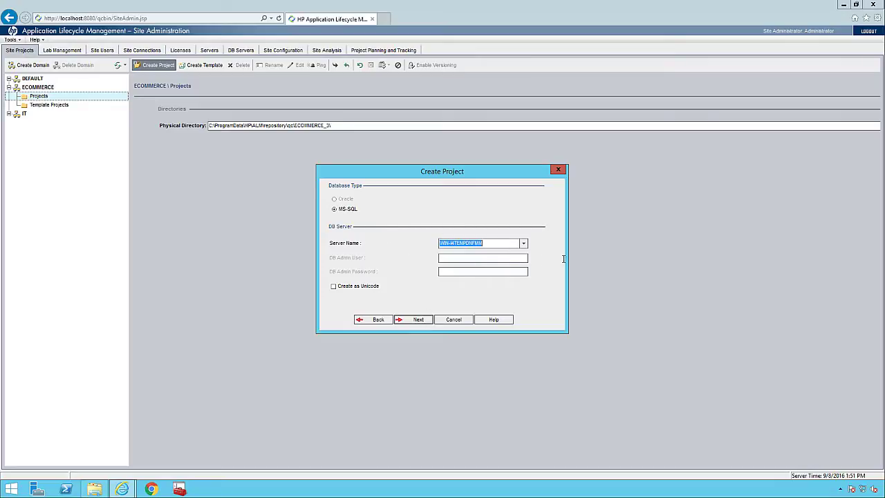
Keep the listed MS-SQL database server for the Amazon project and assign the Administrator user as project administrator
{"action": "left_click", "coordinate": [524, 245]}
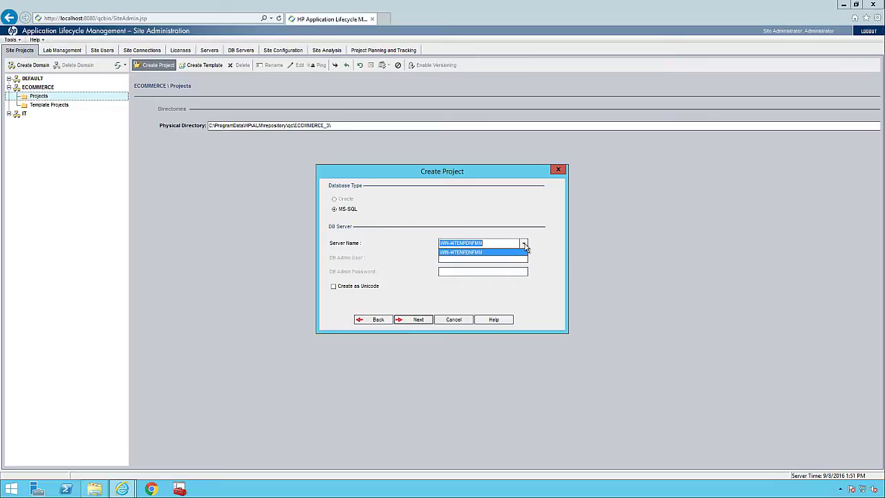
{"action": "left_click", "coordinate": [523, 246]}
{"action": "left_click", "coordinate": [420, 323]}
{"action": "left_click", "coordinate": [418, 323]}
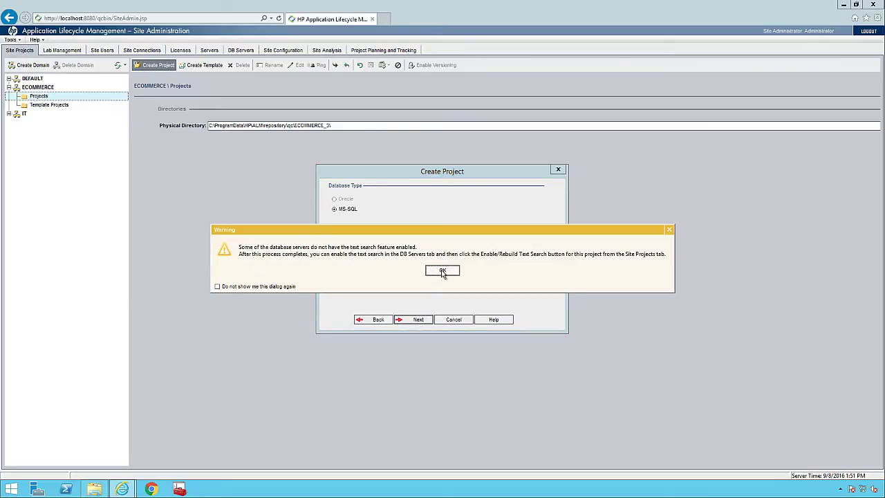
{"action": "left_click", "coordinate": [442, 272]}
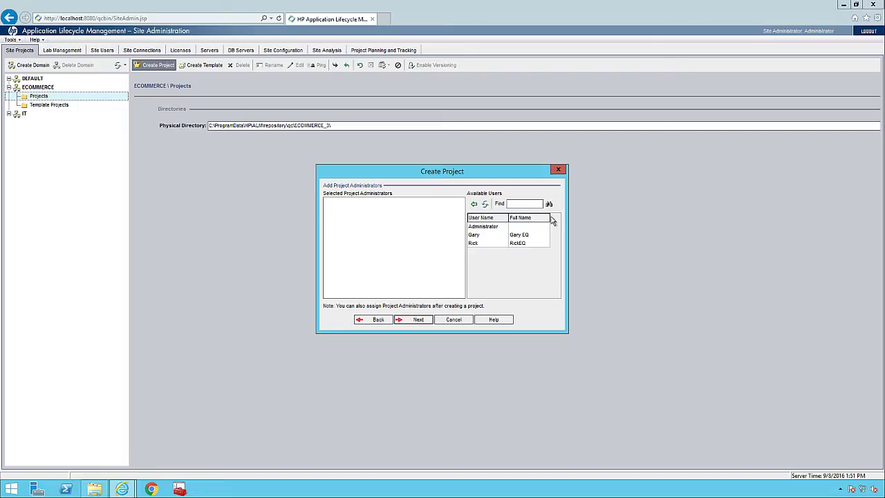
{"action": "double_click", "coordinate": [488, 228]}
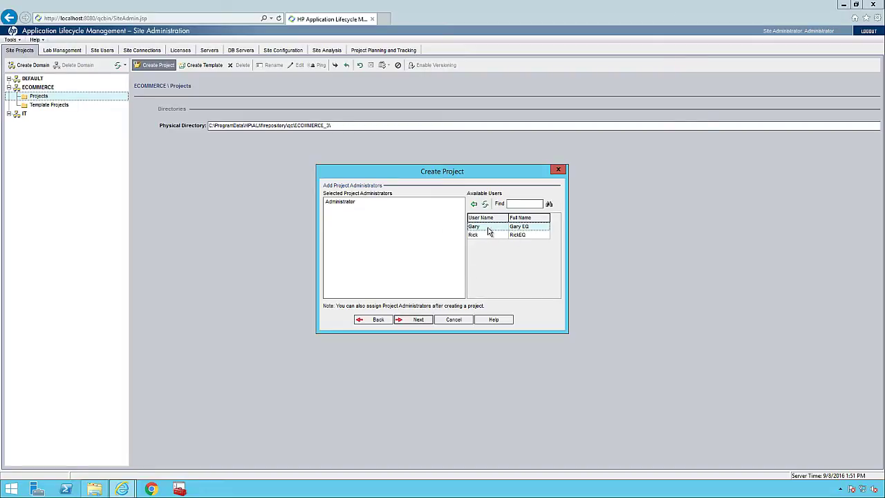
{"action": "left_click", "coordinate": [419, 320]}
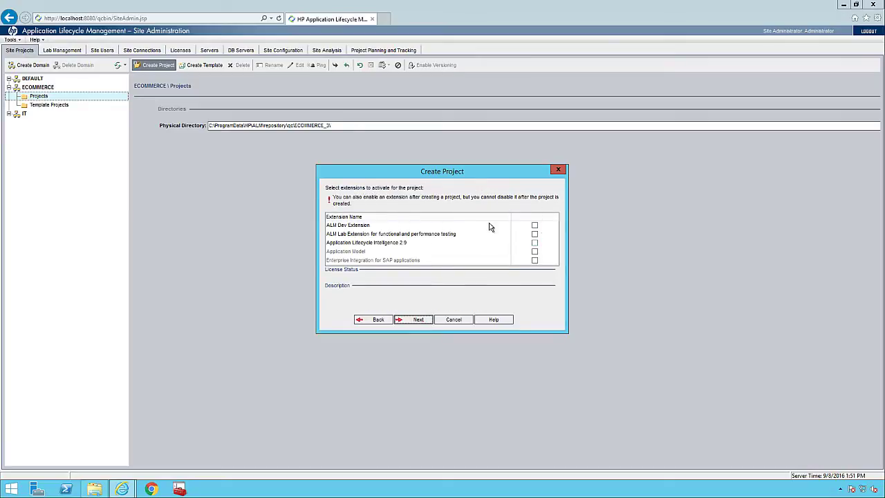
Select all five extensions for Amazon, including Application Model and Enterprise Integration for SAP applications
{"action": "left_click", "coordinate": [535, 225]}
{"action": "left_click", "coordinate": [534, 233]}
{"action": "left_click", "coordinate": [534, 243]}
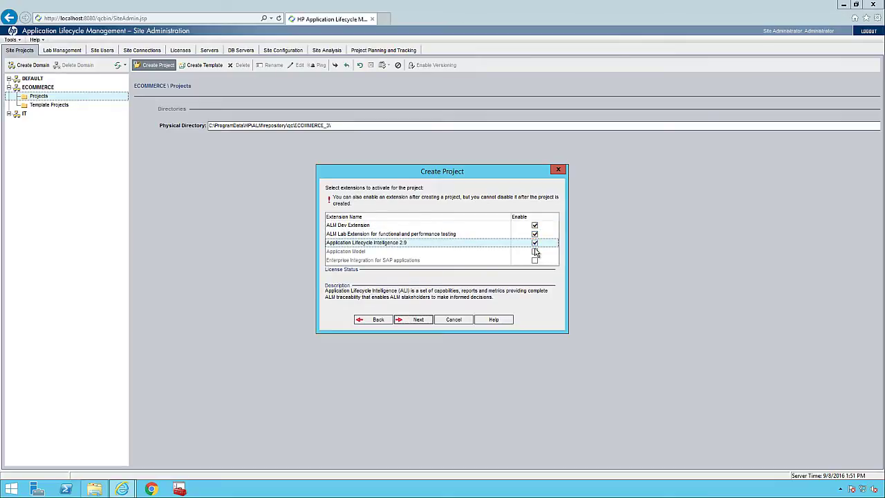
{"action": "left_click", "coordinate": [535, 252]}
{"action": "left_click", "coordinate": [534, 261]}
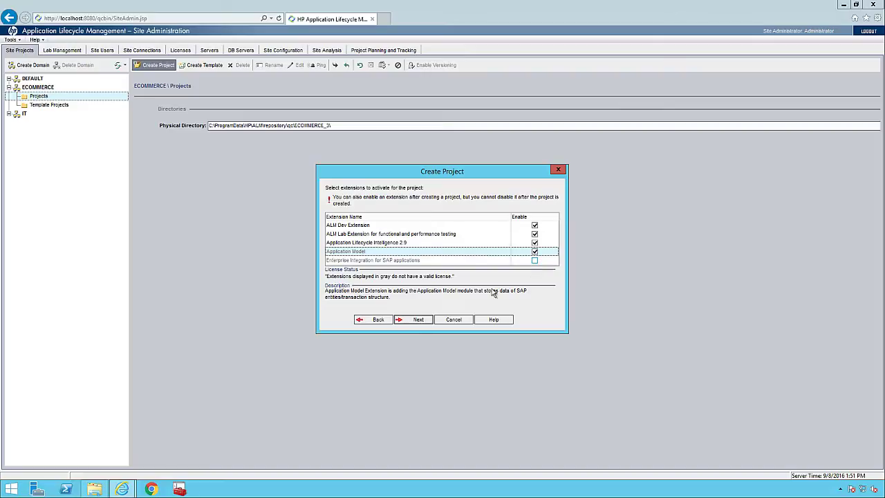
Accept the unlicensed extensions and create the Amazon project with activation kept on, declining to open Lab Management
{"action": "left_click", "coordinate": [418, 320]}
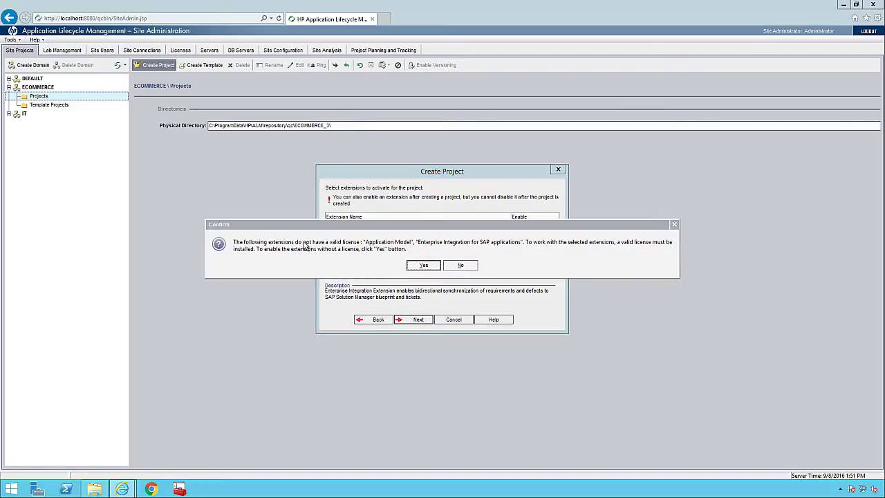
{"action": "left_click", "coordinate": [424, 267]}
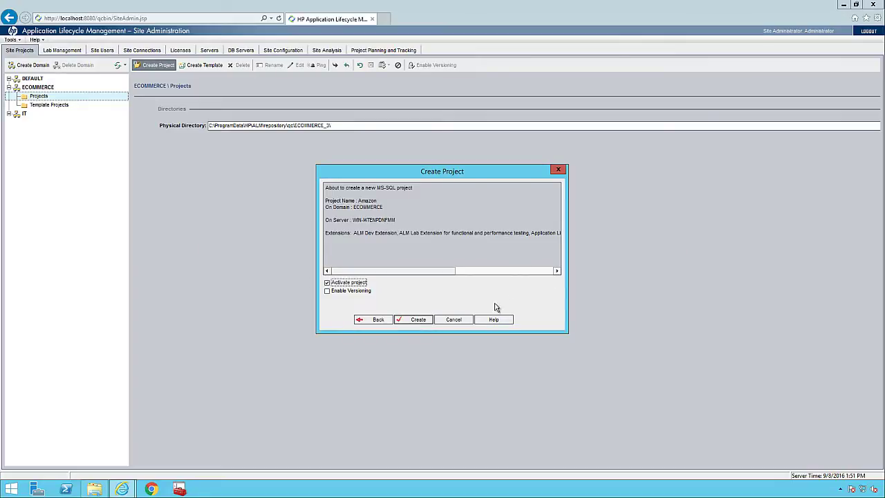
{"action": "left_click", "coordinate": [416, 320]}
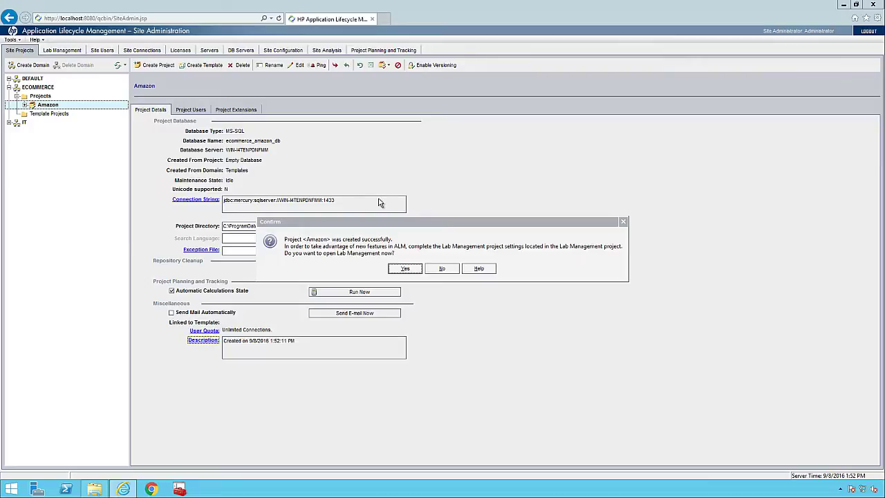
{"action": "left_click", "coordinate": [442, 269]}
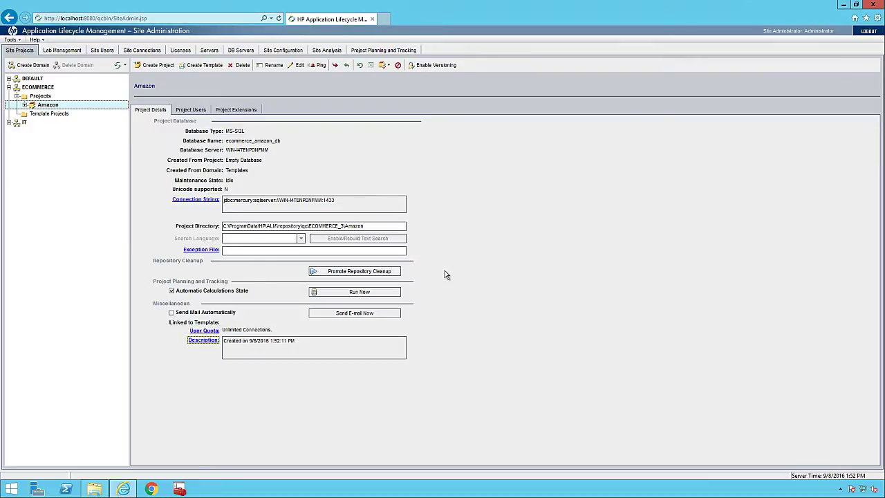
Start a second empty project named eCart in the ECOMMERCE domain
{"action": "left_click", "coordinate": [46, 97]}
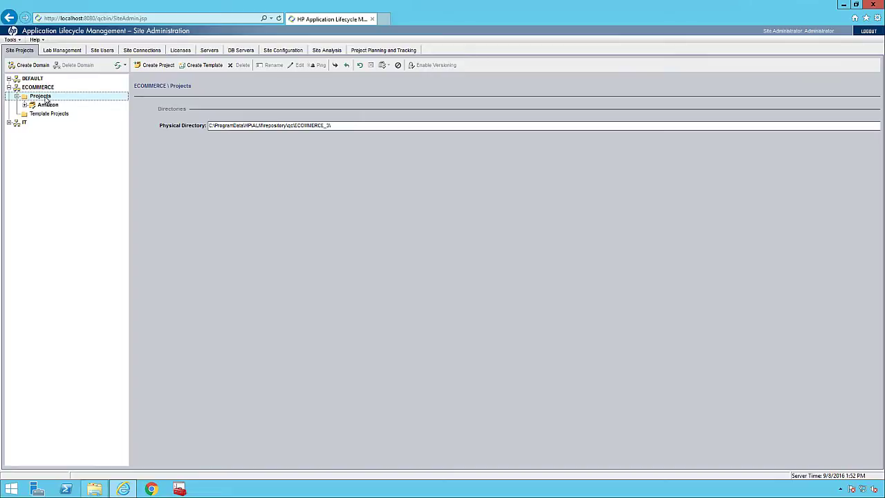
{"action": "left_click", "coordinate": [154, 66]}
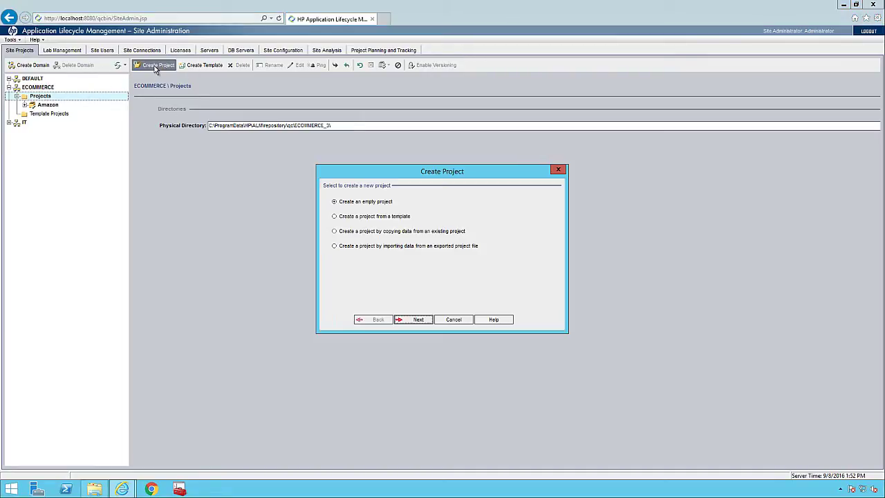
{"action": "left_click", "coordinate": [414, 319]}
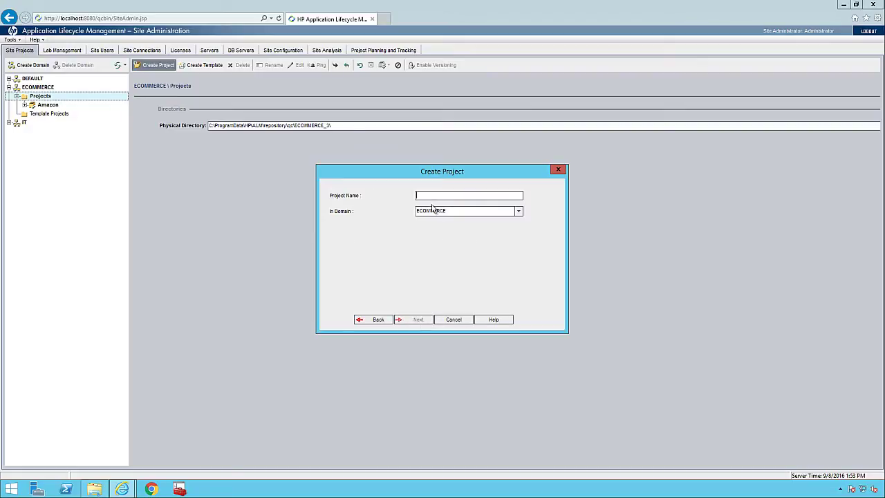
{"action": "type", "text": "eC"}
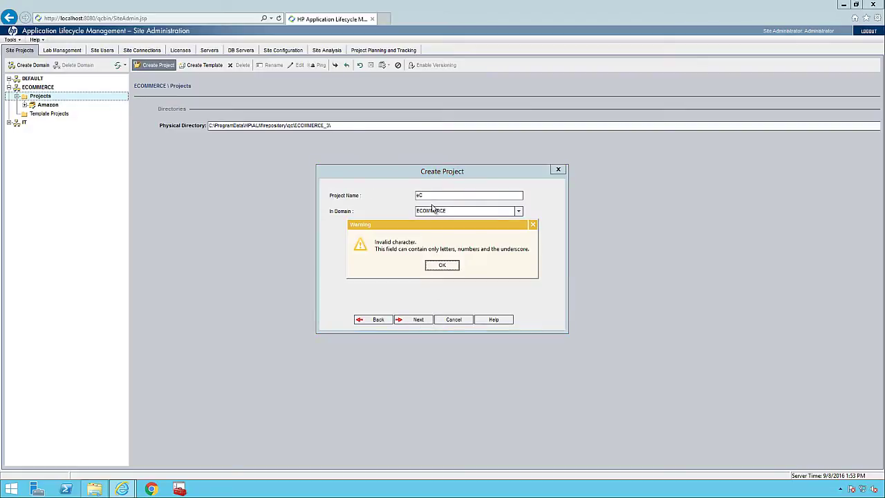
{"action": "left_click", "coordinate": [449, 266]}
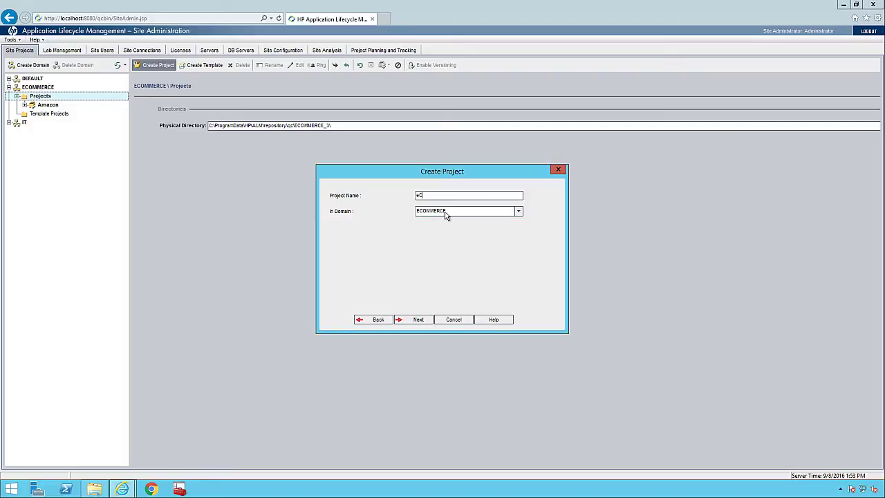
{"action": "type", "text": "art"}
{"action": "left_click", "coordinate": [514, 211]}
{"action": "left_click", "coordinate": [518, 212]}
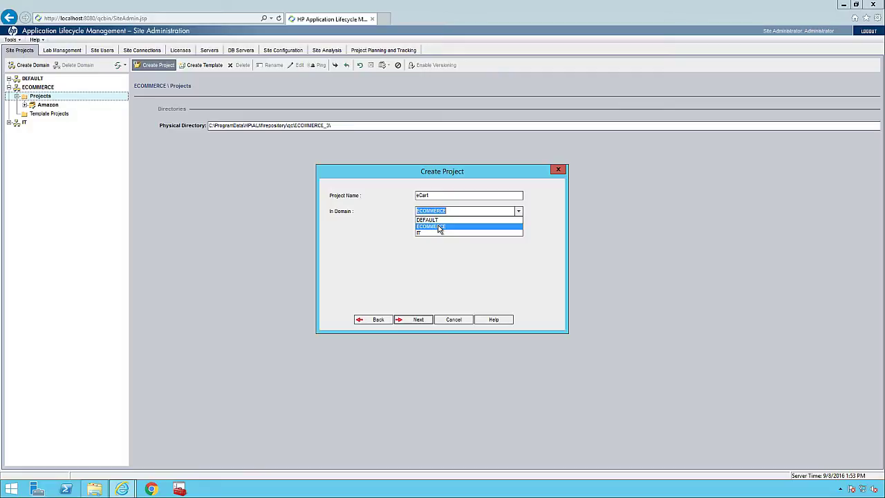
{"action": "left_click", "coordinate": [448, 212]}
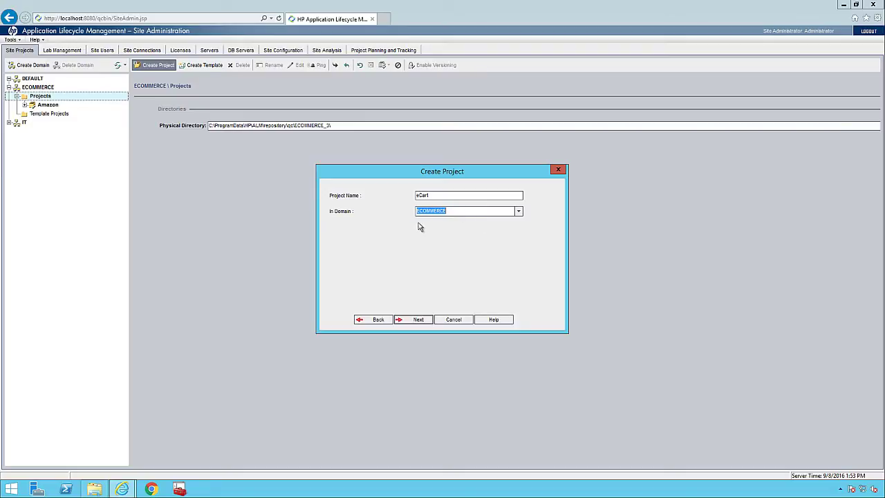
{"action": "left_click", "coordinate": [413, 320]}
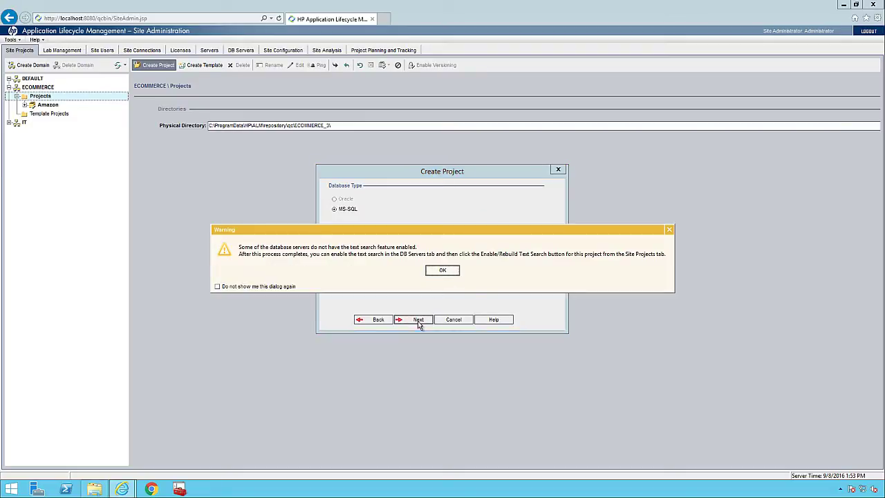
Assign the Administrator user as eCart's project administrator and create the project without extensions, keeping activation on
{"action": "key", "text": "Return"}
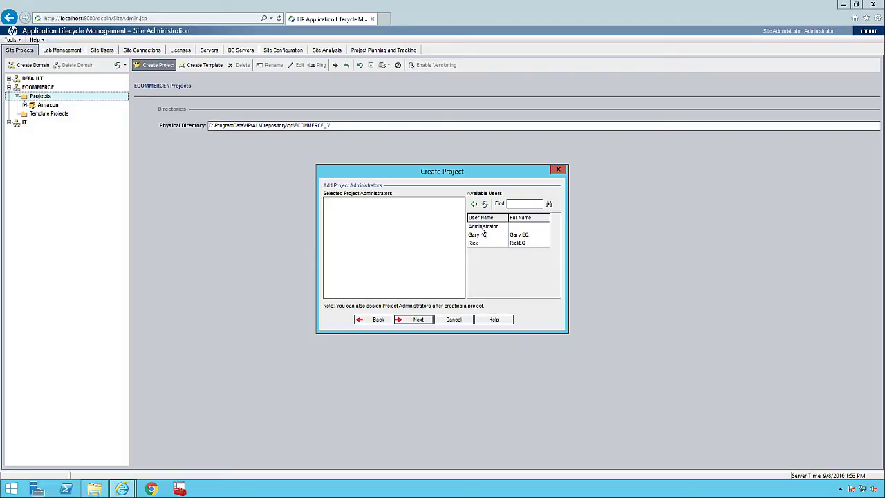
{"action": "double_click", "coordinate": [482, 227]}
{"action": "left_click", "coordinate": [418, 320]}
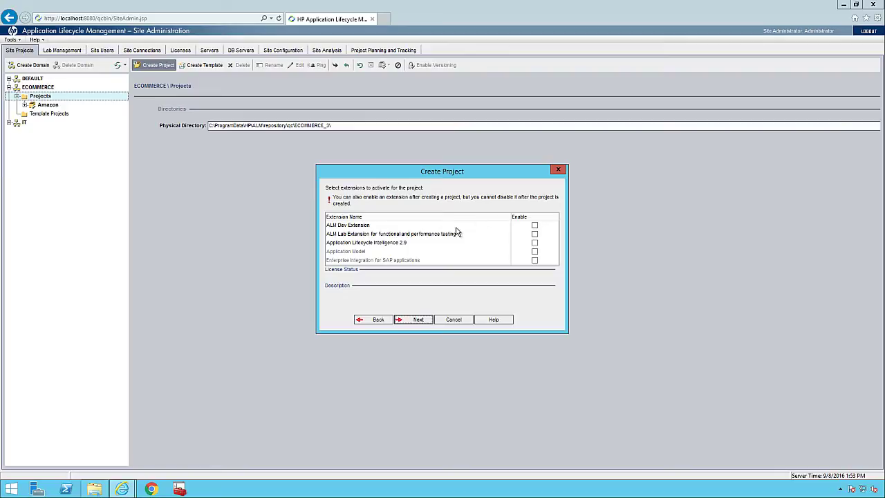
{"action": "left_click", "coordinate": [417, 319]}
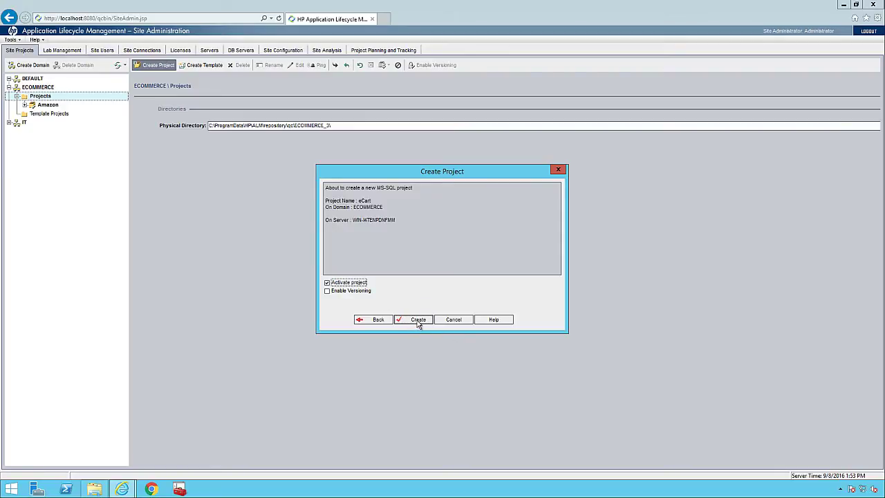
{"action": "left_click", "coordinate": [418, 321]}
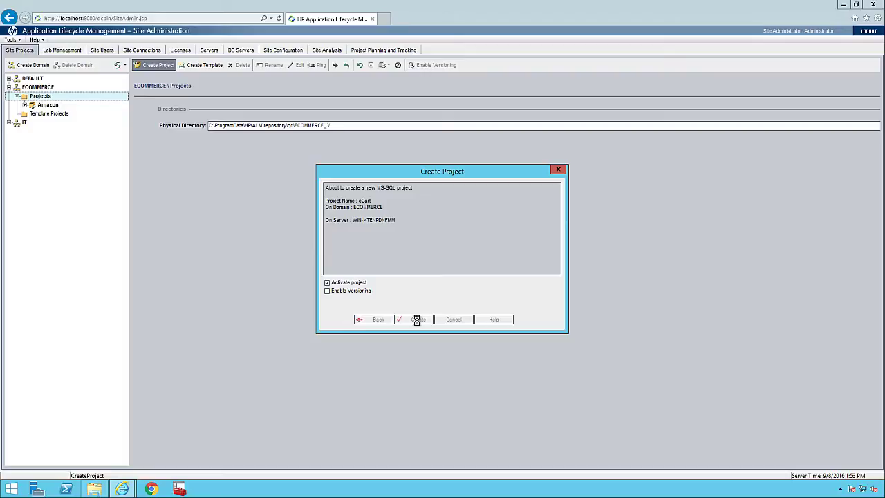
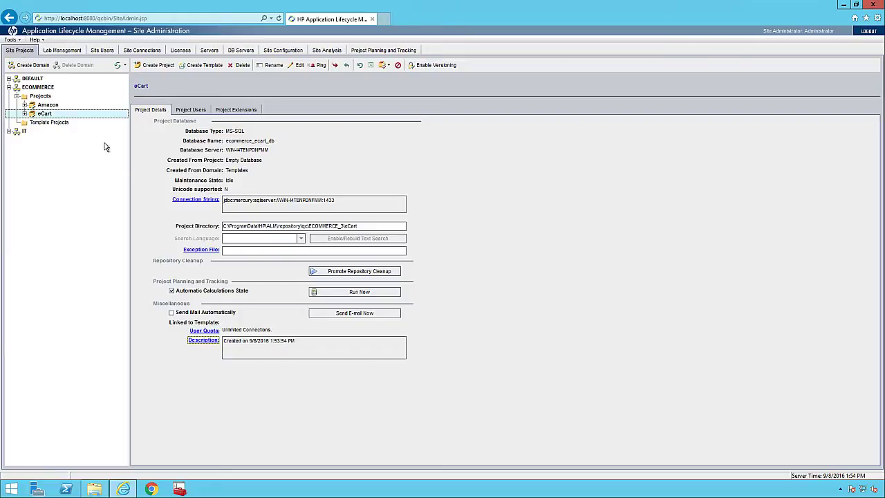
Examine the database tables under the eCart and Amazon projects in the ECOMMERCE domain
{"action": "left_click", "coordinate": [24, 114]}
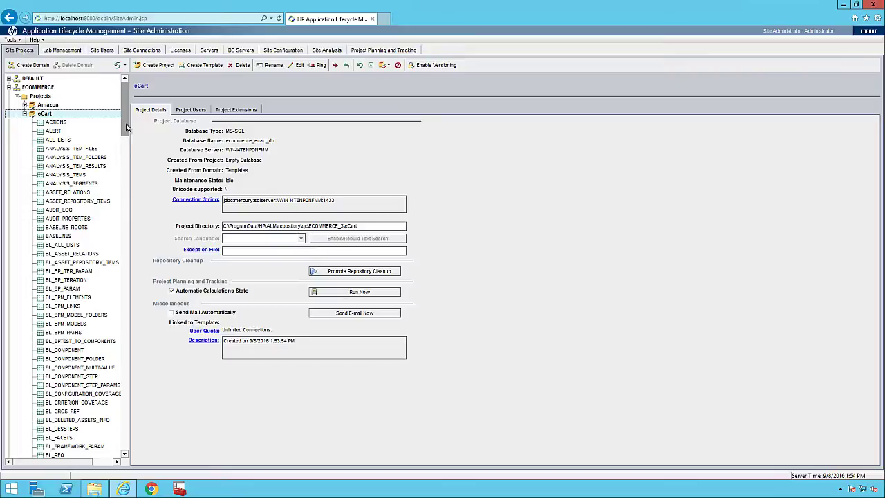
{"action": "left_click_drag", "start_coordinate": [127, 128], "coordinate": [130, 90]}
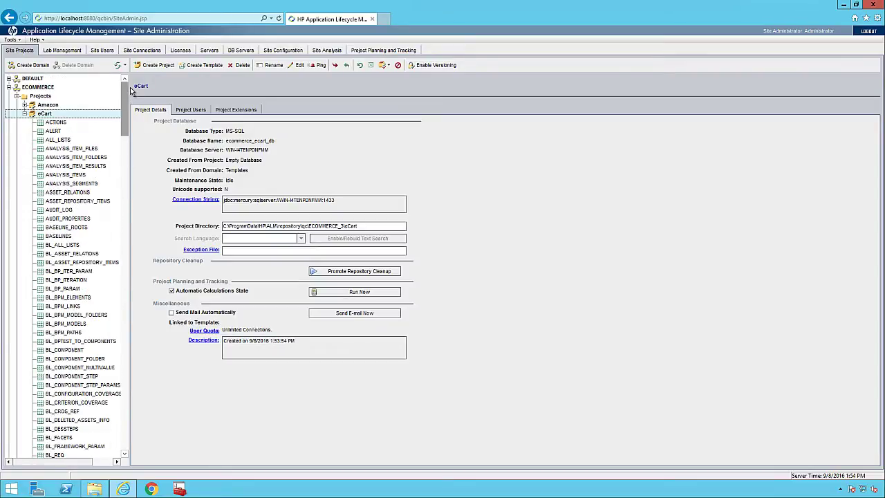
{"action": "left_click", "coordinate": [25, 113]}
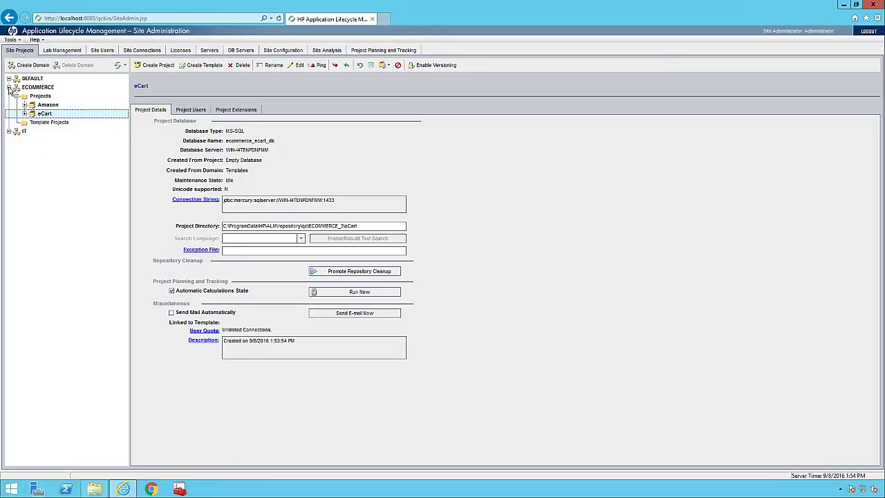
{"action": "left_click", "coordinate": [8, 87]}
{"action": "left_click", "coordinate": [9, 87]}
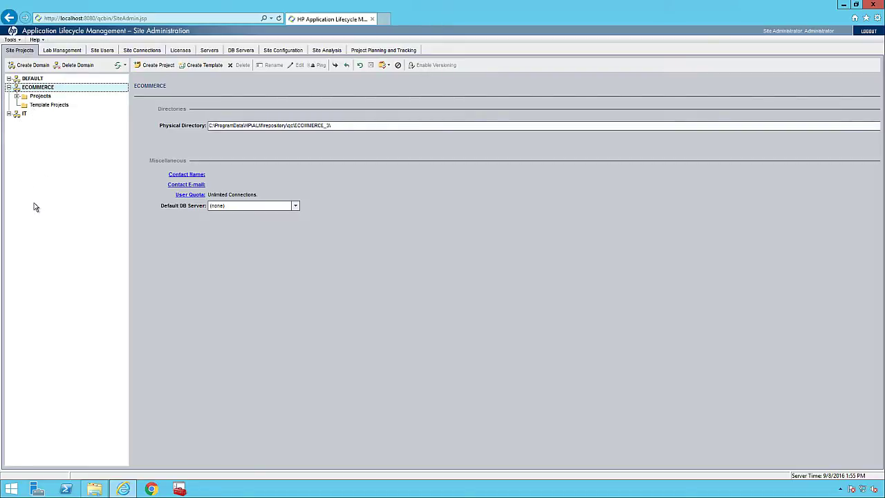
{"action": "left_click", "coordinate": [16, 96]}
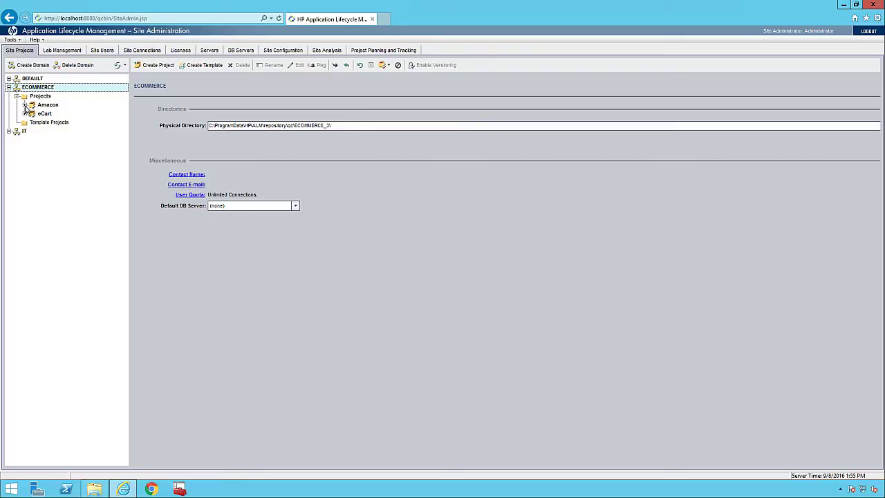
{"action": "left_click", "coordinate": [25, 105]}
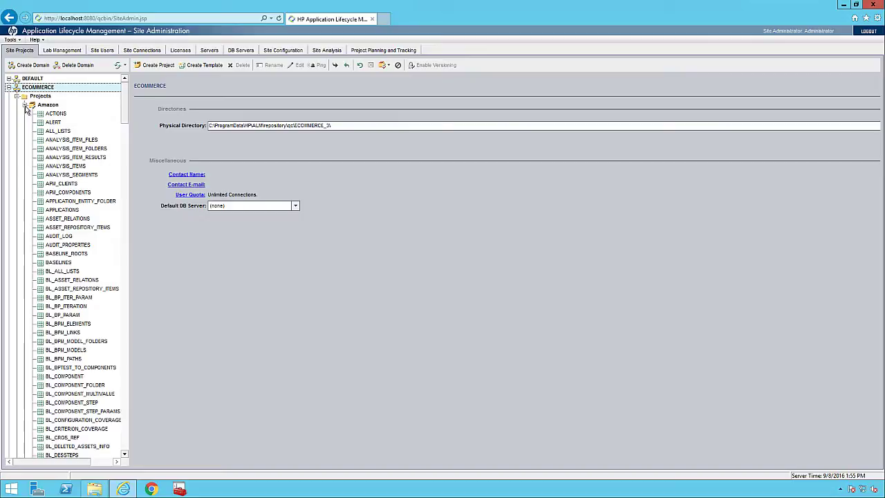
{"action": "left_click", "coordinate": [25, 106]}
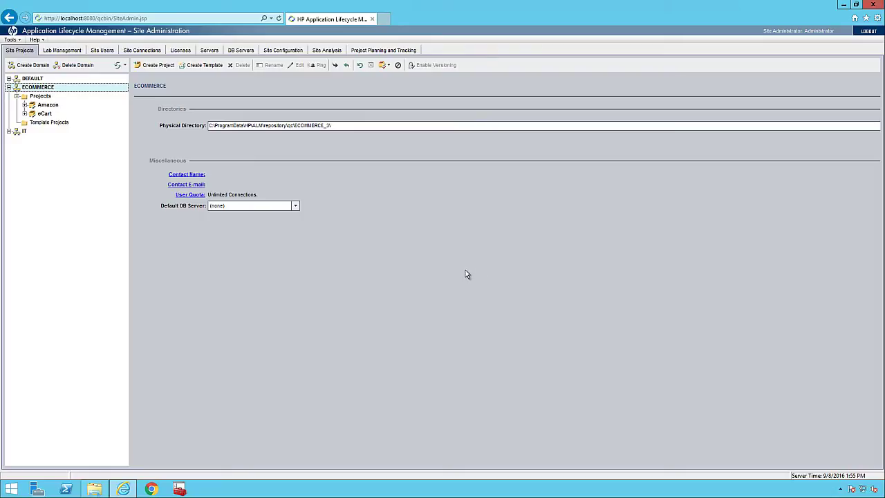
Delete Project1 from the IT domain's projects and confirm its deletion
{"action": "left_click", "coordinate": [15, 132]}
{"action": "left_click", "coordinate": [9, 131]}
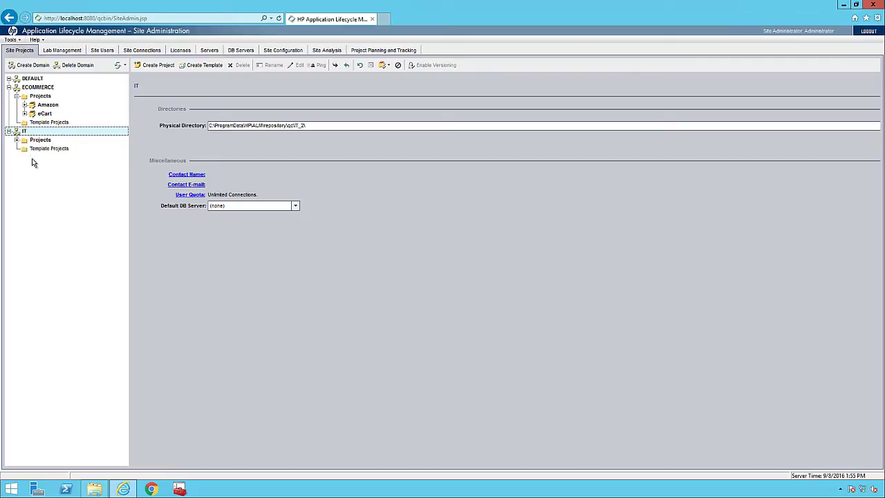
{"action": "left_click", "coordinate": [17, 139]}
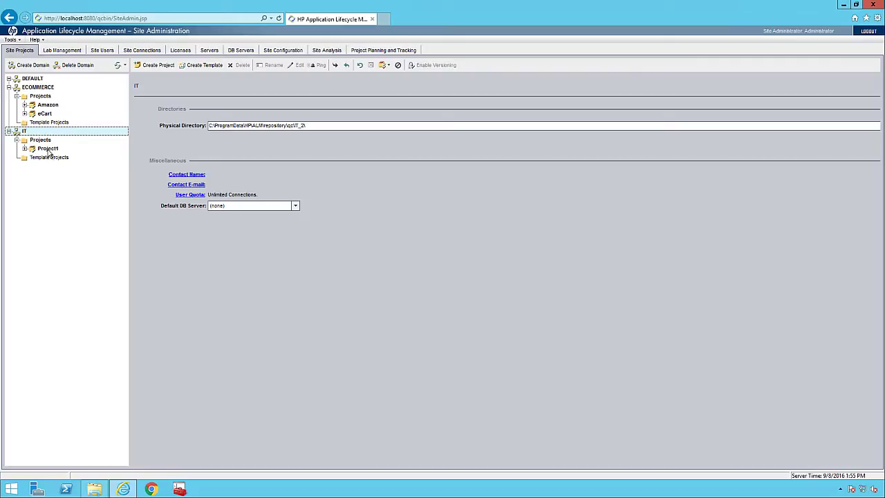
{"action": "left_click", "coordinate": [48, 150]}
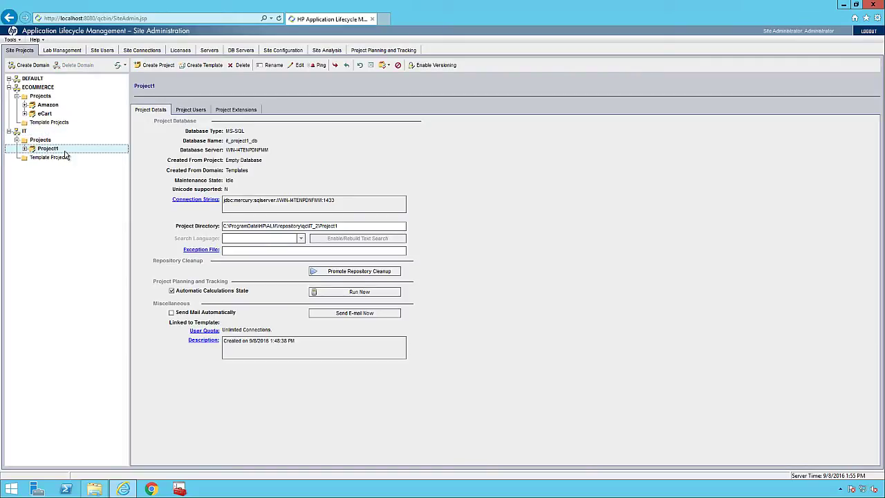
{"action": "left_click", "coordinate": [242, 65]}
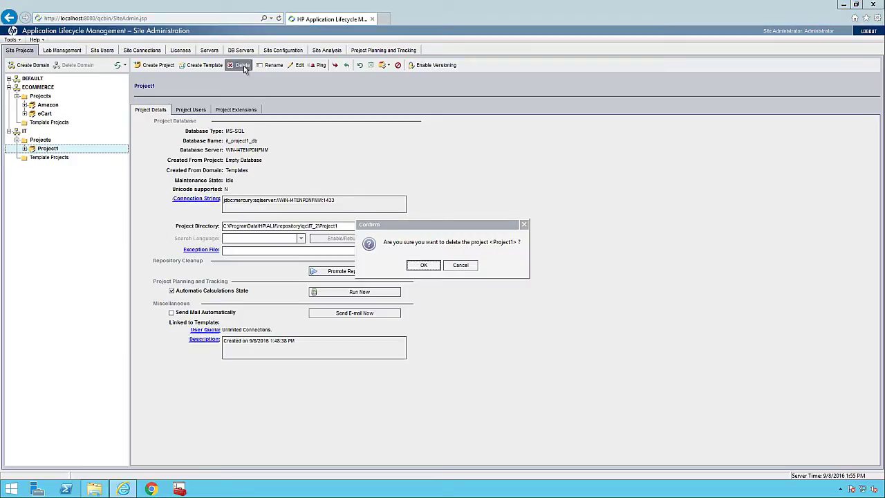
{"action": "left_click", "coordinate": [423, 268]}
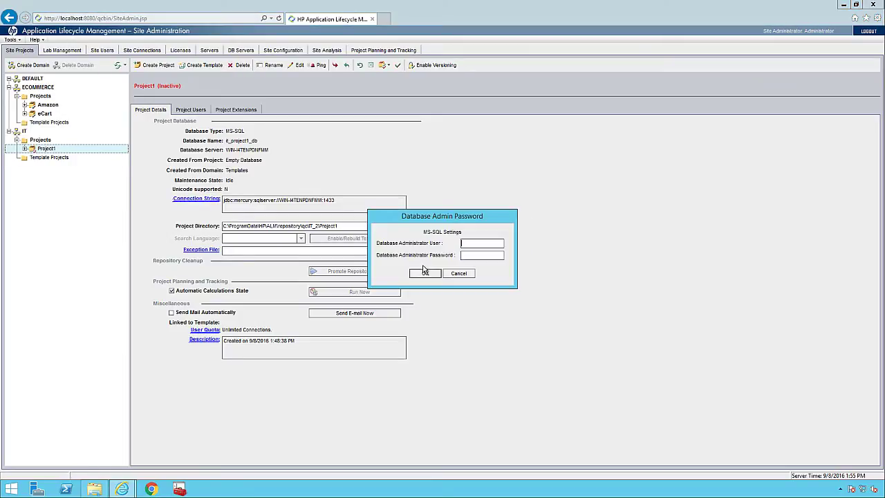
Authorize the project deletion with the database administrator user Administrator and the database administrator password
{"action": "left_click", "coordinate": [483, 243]}
{"action": "type", "text": "Administrator"}
{"action": "key", "text": "super+c"}
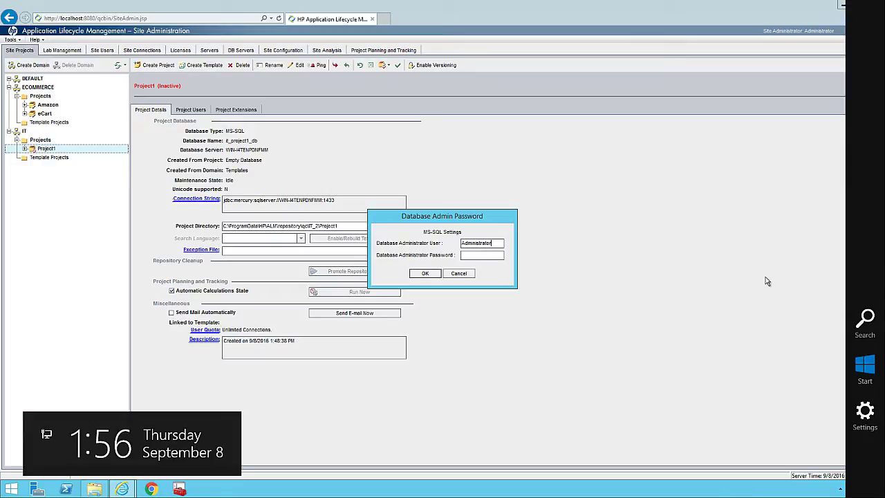
{"action": "key", "text": "Escape"}
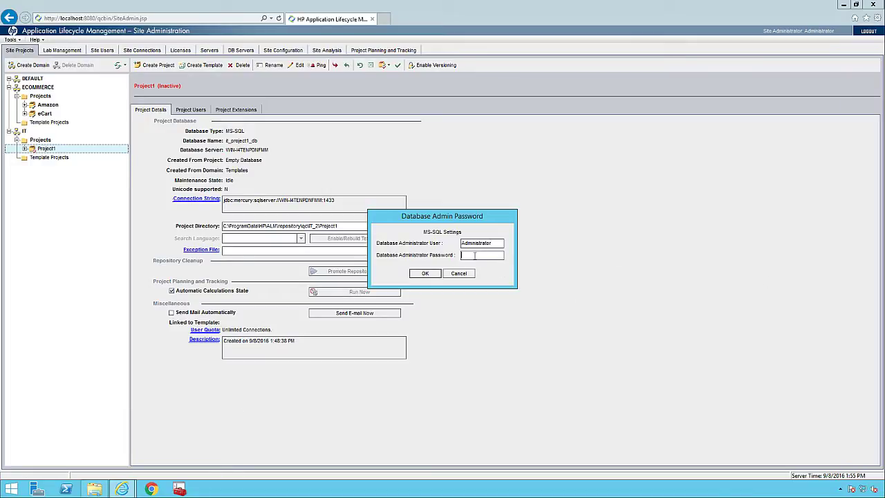
{"action": "left_click", "coordinate": [425, 273]}
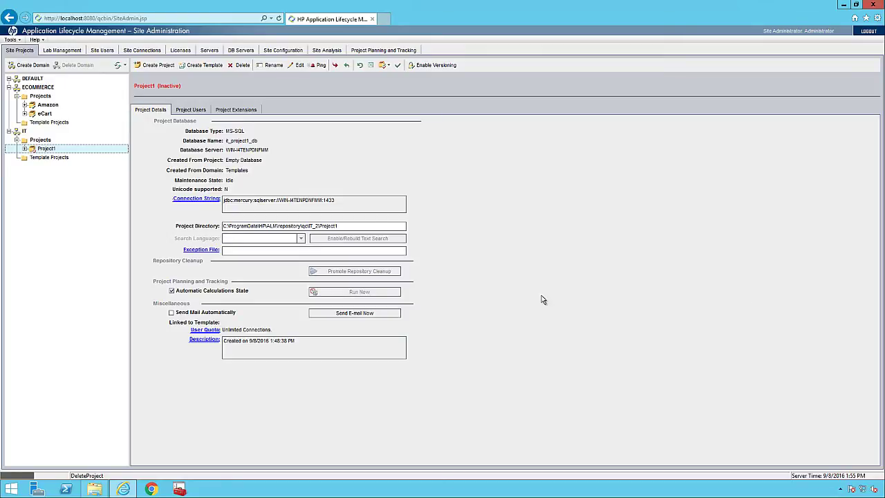
{"action": "left_click", "coordinate": [442, 266]}
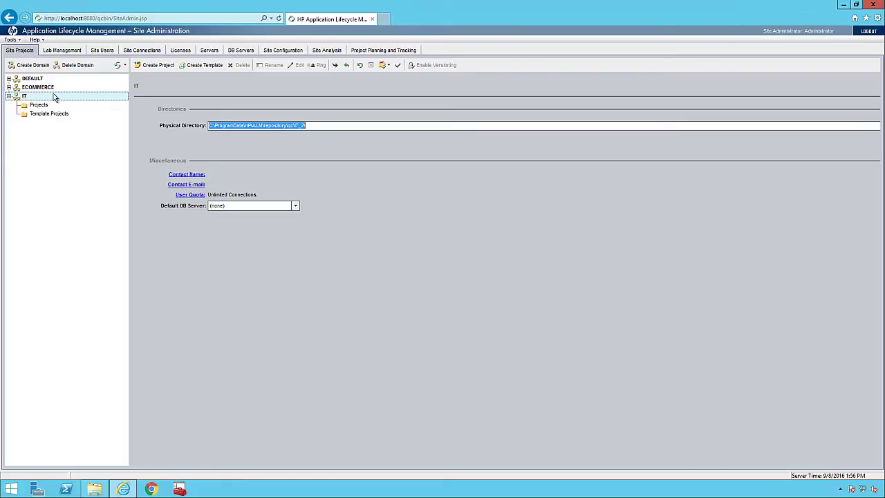
Delete the emptied IT domain, confirming the deletion, and select the ECOMMERCE domain
{"action": "left_click", "coordinate": [73, 65]}
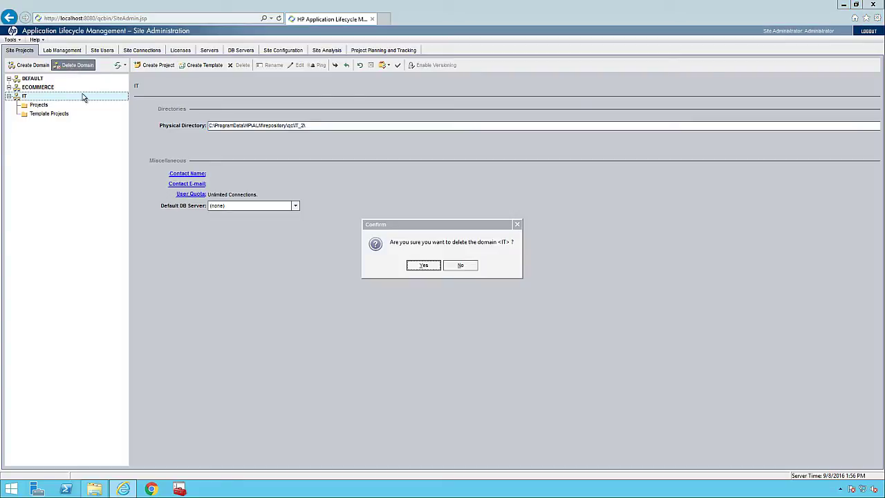
{"action": "left_click", "coordinate": [425, 268]}
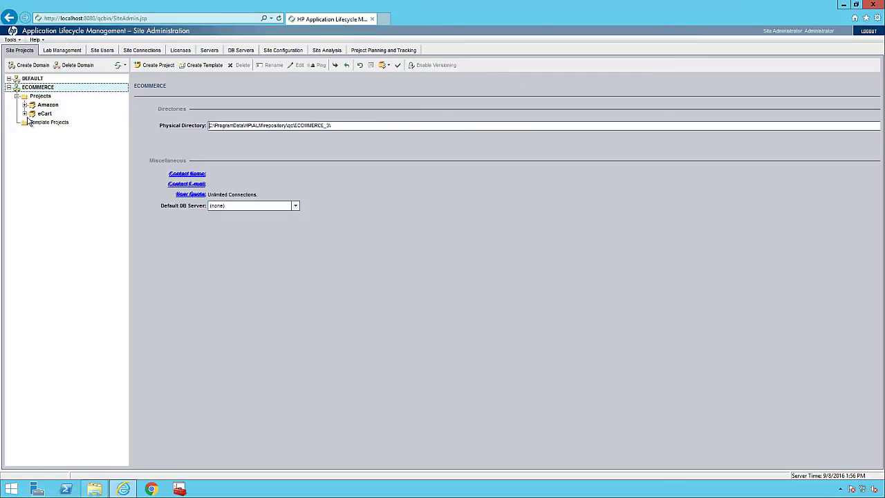
{"action": "left_click", "coordinate": [44, 97]}
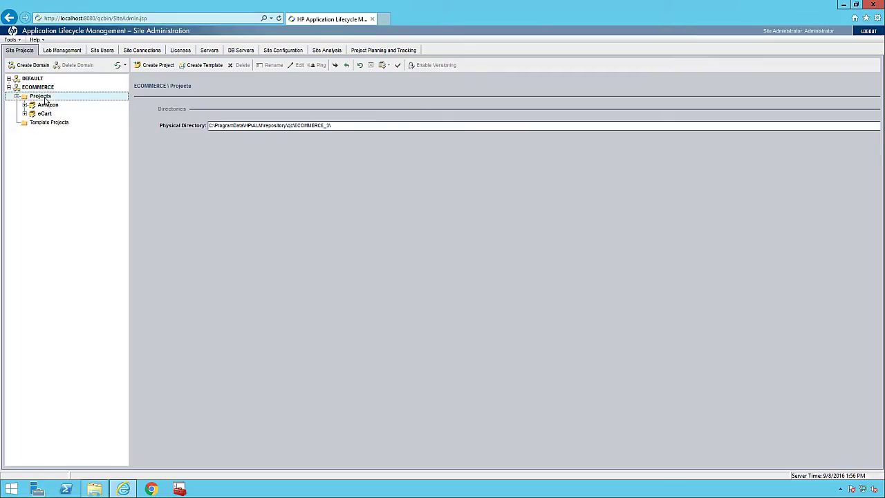
{"action": "left_click", "coordinate": [45, 88]}
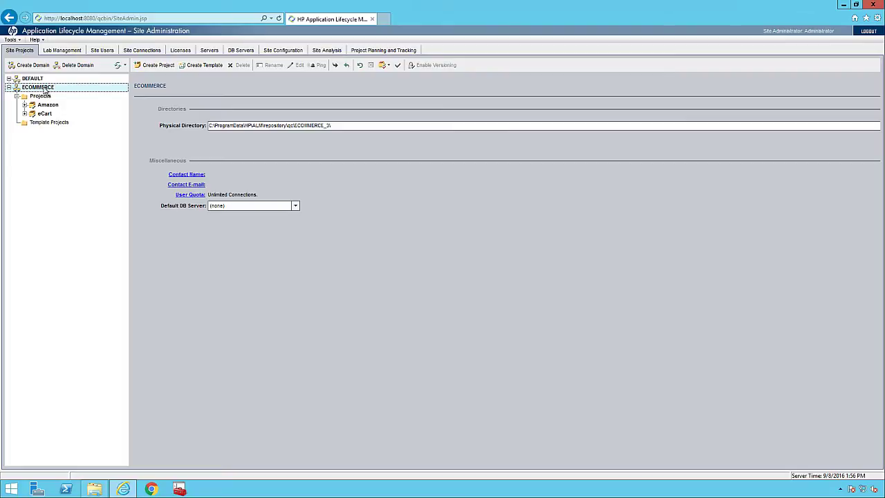